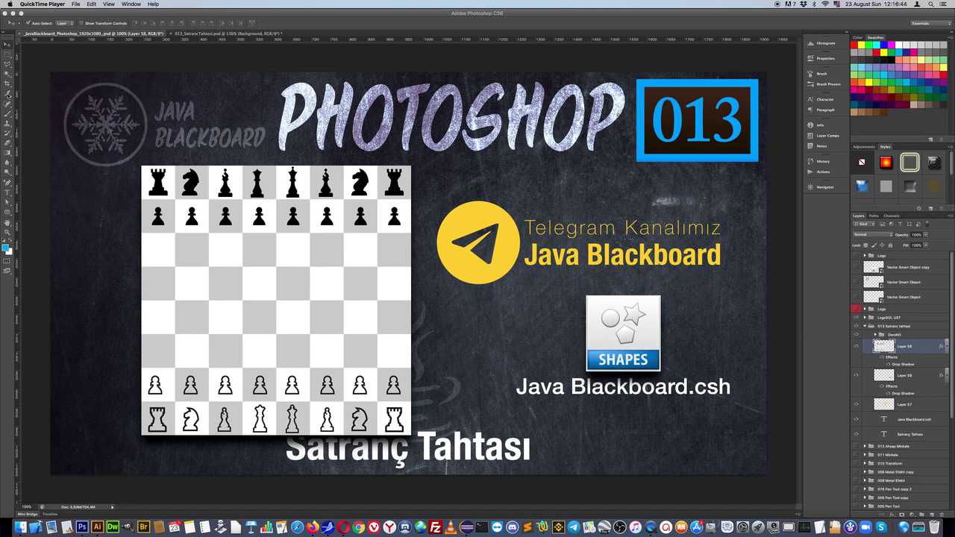
# - Make red the foreground colour and add an empty layer above Layer 58, ready for brushing
pyautogui.click(11, 118)
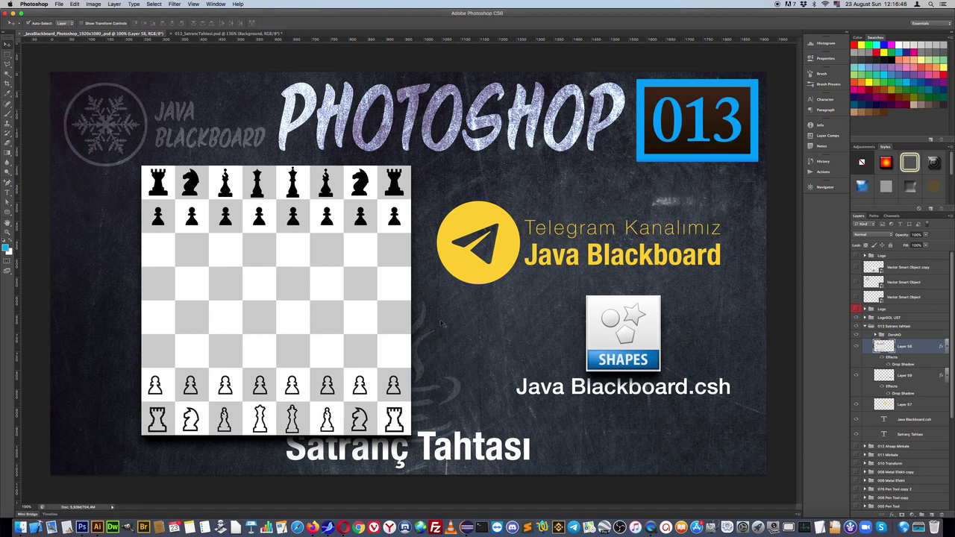
pyautogui.click(855, 45)
pyautogui.click(931, 515)
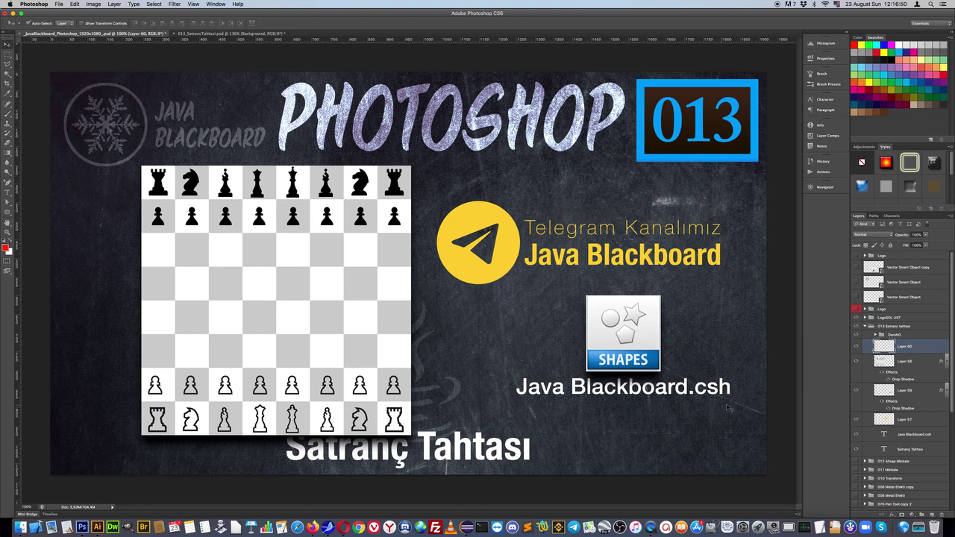
pyautogui.click(8, 112)
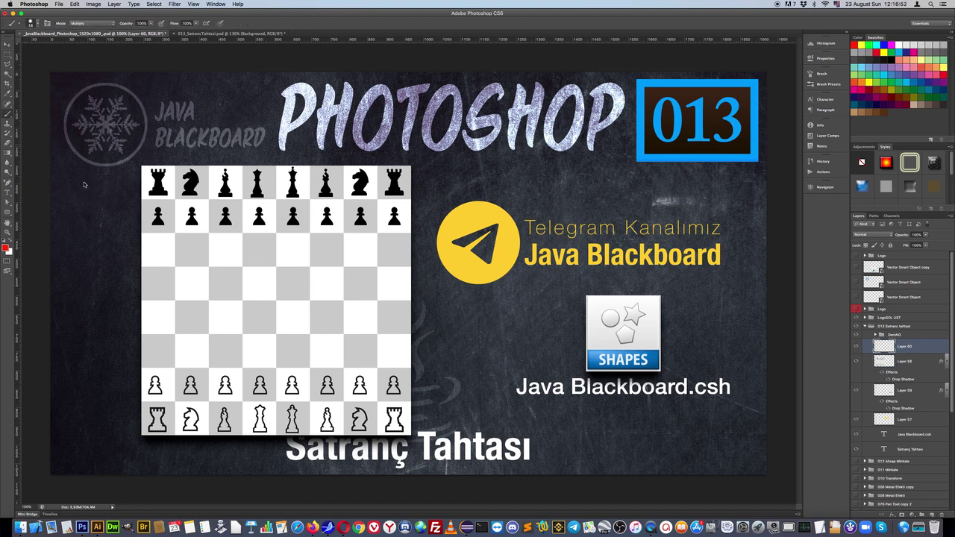
# - Circle the Java Blackboard.csh caption and box the Telegram Kanalımız text in red
pyautogui.moveTo(498, 371)
pyautogui.mouseDown()
pyautogui.moveTo(702, 418)
pyautogui.moveTo(693, 359)
pyautogui.moveTo(498, 370)
pyautogui.mouseUp()
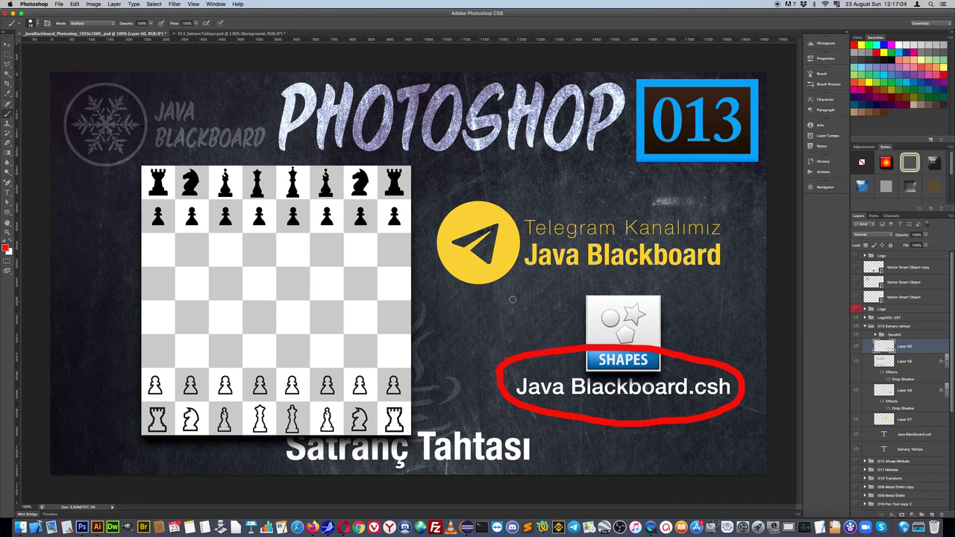
pyautogui.moveTo(524, 278); pyautogui.dragTo(712, 280)
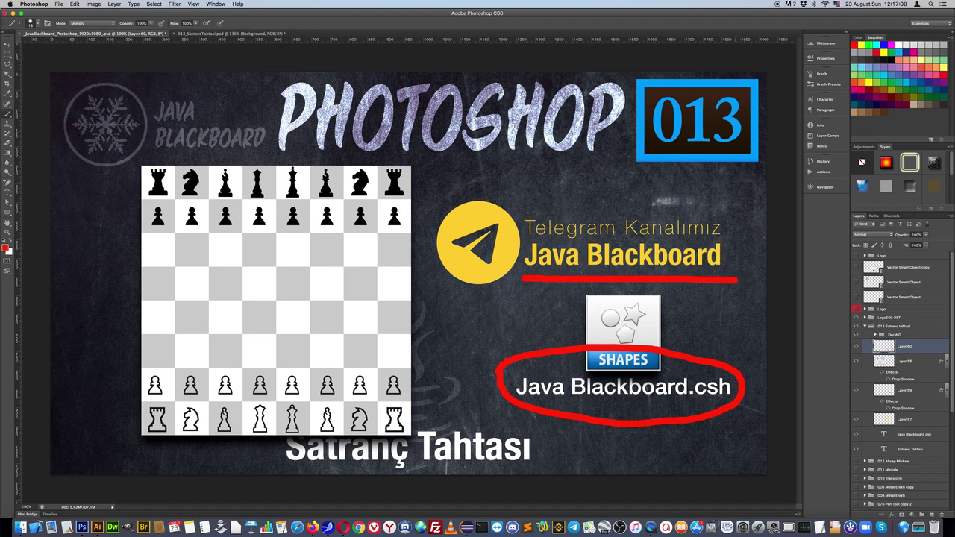
pyautogui.moveTo(732, 201); pyautogui.dragTo(732, 277)
pyautogui.moveTo(733, 202); pyautogui.dragTo(511, 212)
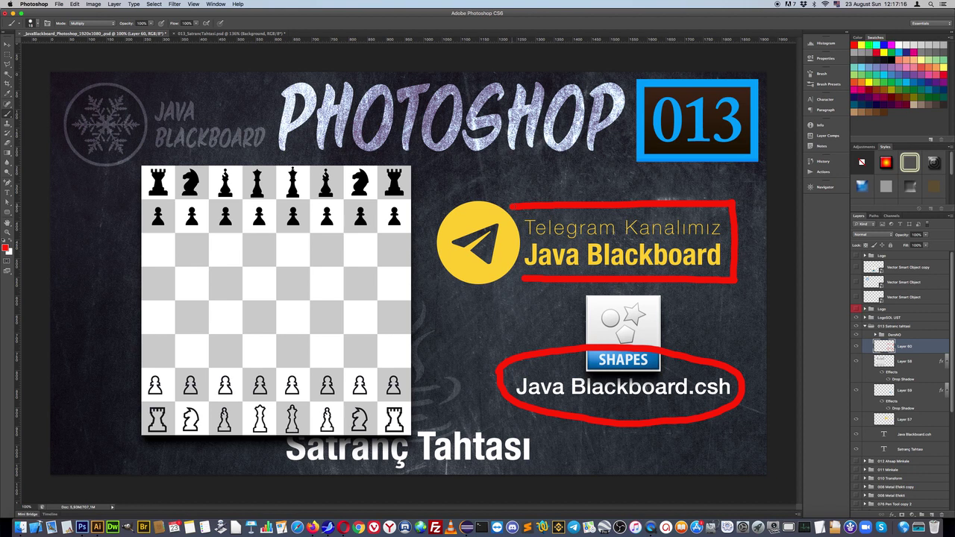
pyautogui.moveTo(509, 203); pyautogui.dragTo(506, 277)
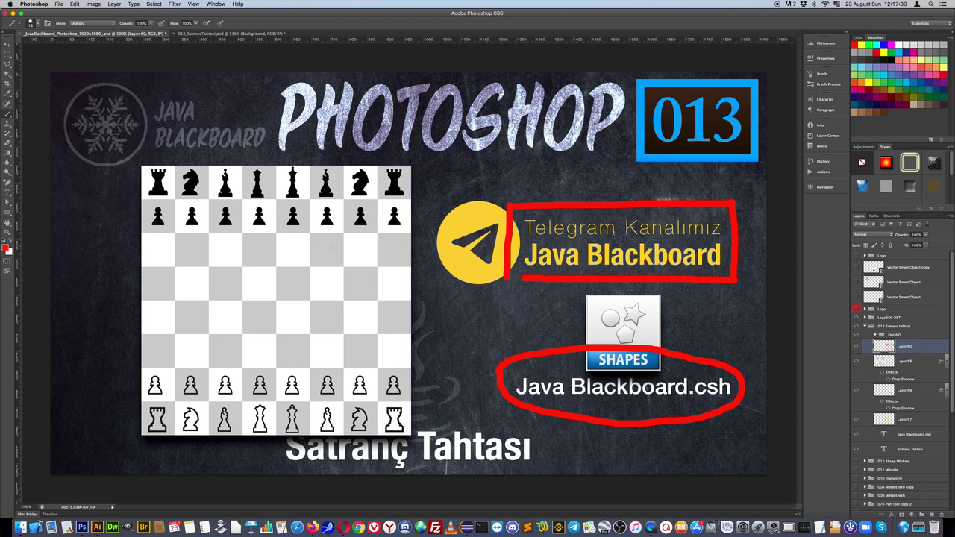
# - Outline the black and white piece rows in red, then switch to the phone mockup document
pyautogui.moveTo(140, 160)
pyautogui.mouseDown()
pyautogui.moveTo(142, 234)
pyautogui.moveTo(390, 237)
pyautogui.moveTo(425, 190)
pyautogui.moveTo(422, 160)
pyautogui.moveTo(139, 161)
pyautogui.mouseUp()
pyautogui.moveTo(129, 361)
pyautogui.mouseDown()
pyautogui.moveTo(119, 441)
pyautogui.moveTo(502, 449)
pyautogui.moveTo(472, 358)
pyautogui.moveTo(128, 356)
pyautogui.mouseUp()
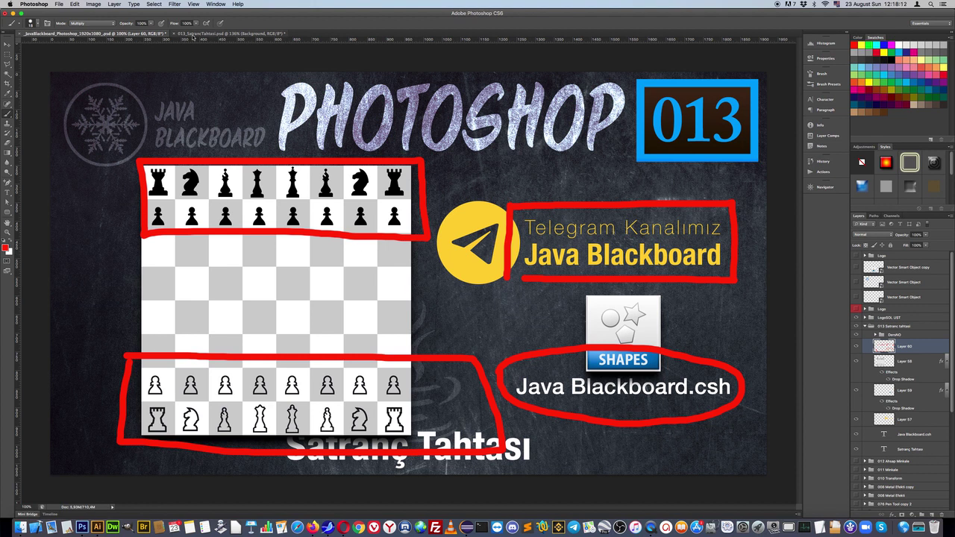
pyautogui.click(190, 34)
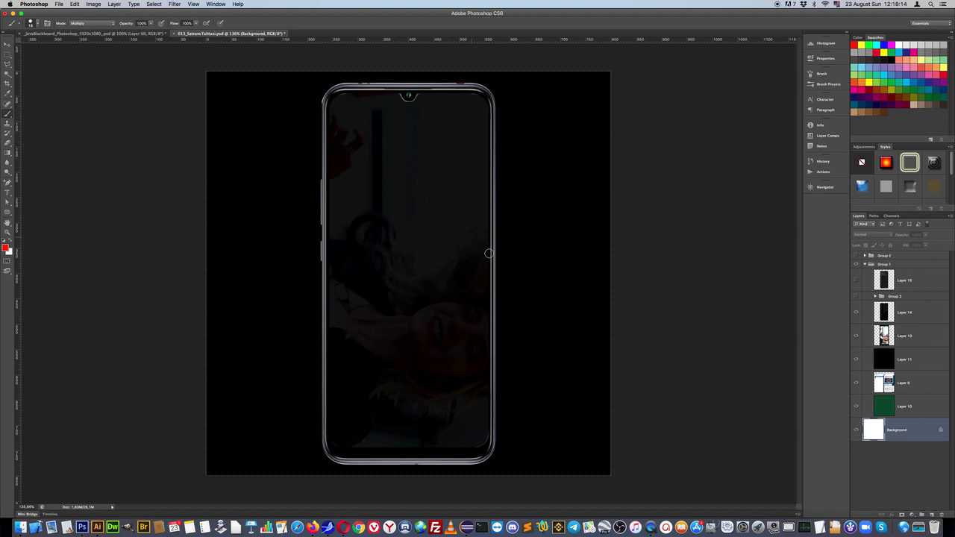
# - Select Layer 15 and add a new empty layer above it
pyautogui.click(854, 297)
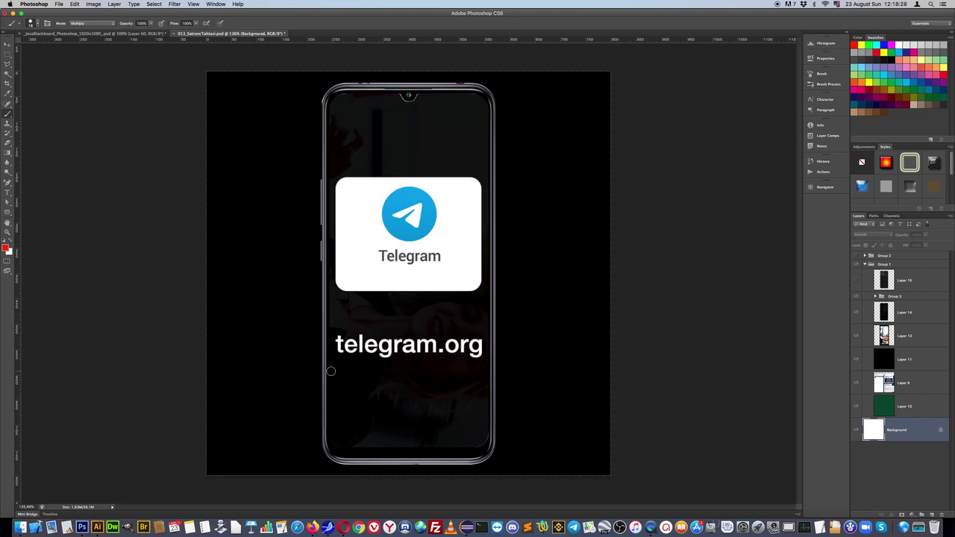
pyautogui.click(910, 284)
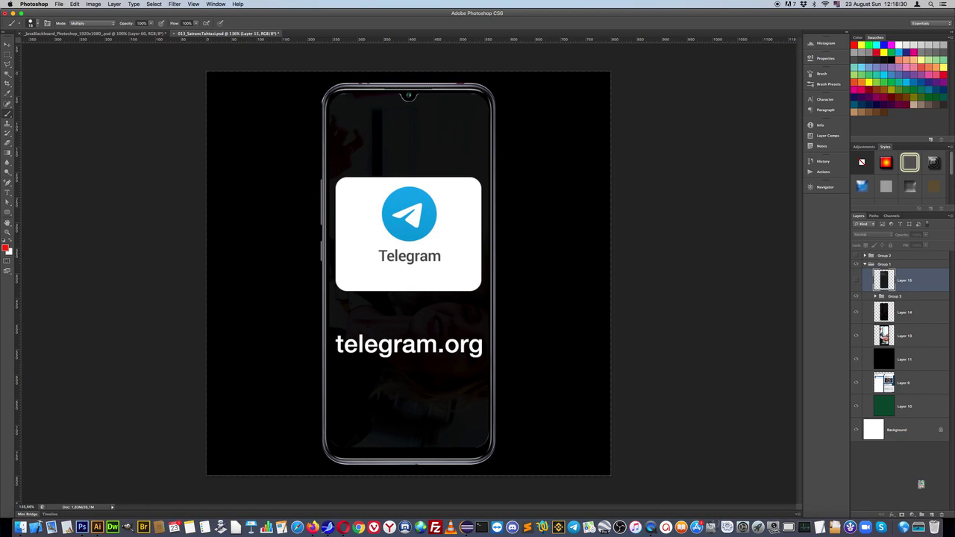
pyautogui.click(933, 515)
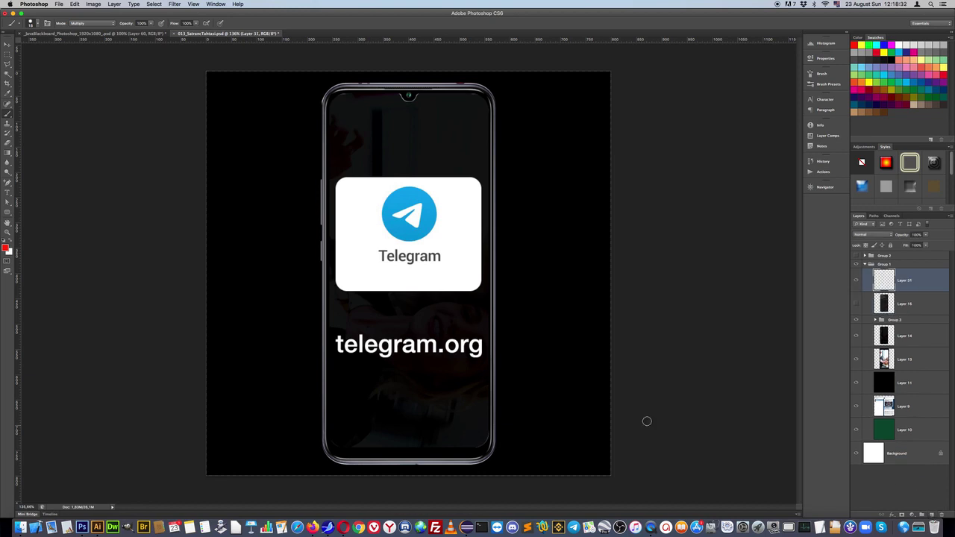
# - Draw a straight-line red box around telegram.org, then hide it and show the chat search screen
pyautogui.click(311, 319)
pyautogui.keyDown('shift'); pyautogui.click(507, 319); pyautogui.keyUp('shift')
pyautogui.keyDown('shift'); pyautogui.click(508, 370); pyautogui.keyUp('shift')
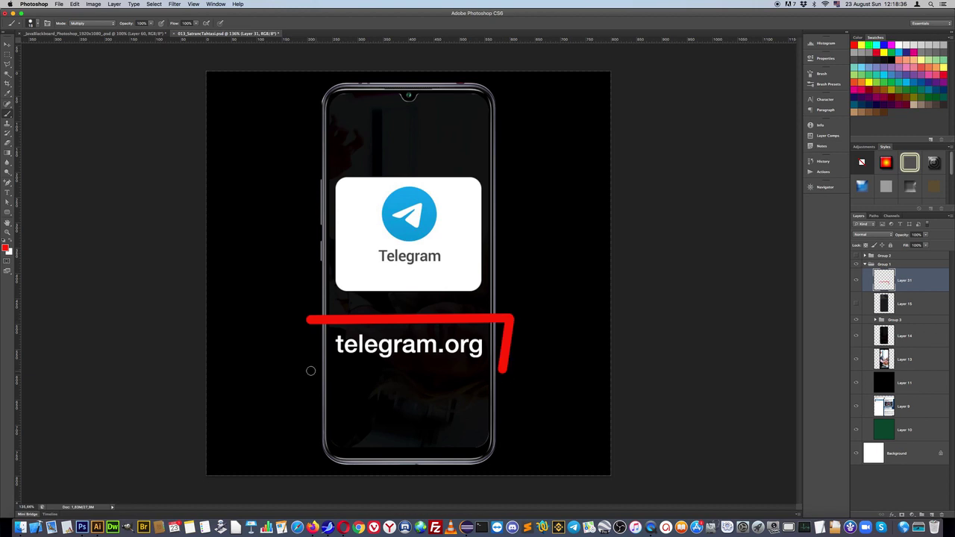
pyautogui.keyDown('shift'); pyautogui.click(309, 371); pyautogui.keyUp('shift')
pyautogui.keyDown('shift'); pyautogui.click(309, 321); pyautogui.keyUp('shift')
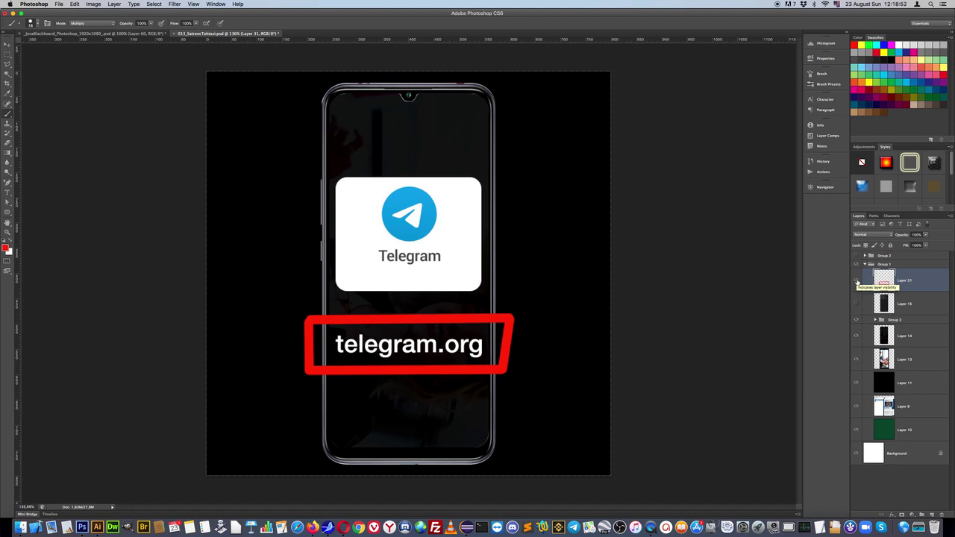
pyautogui.click(856, 281)
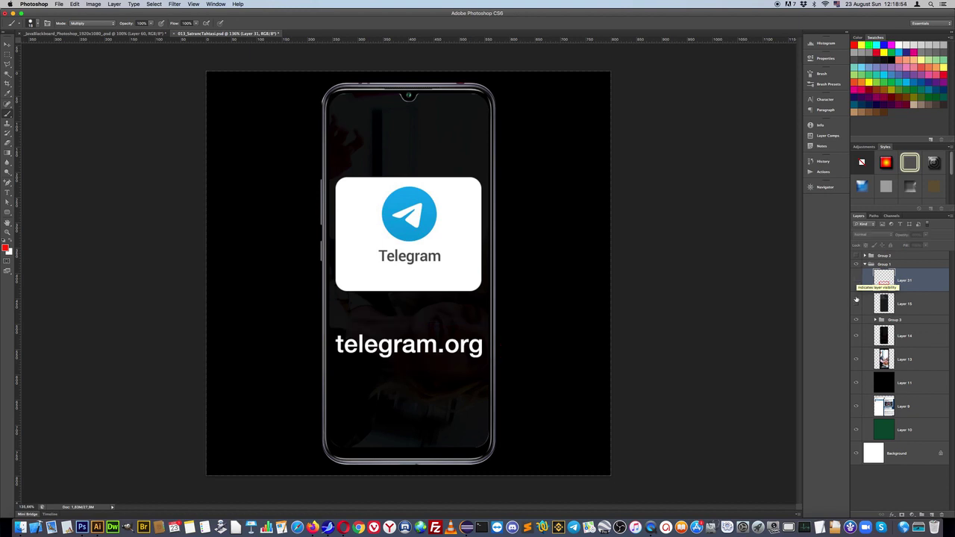
pyautogui.click(855, 304)
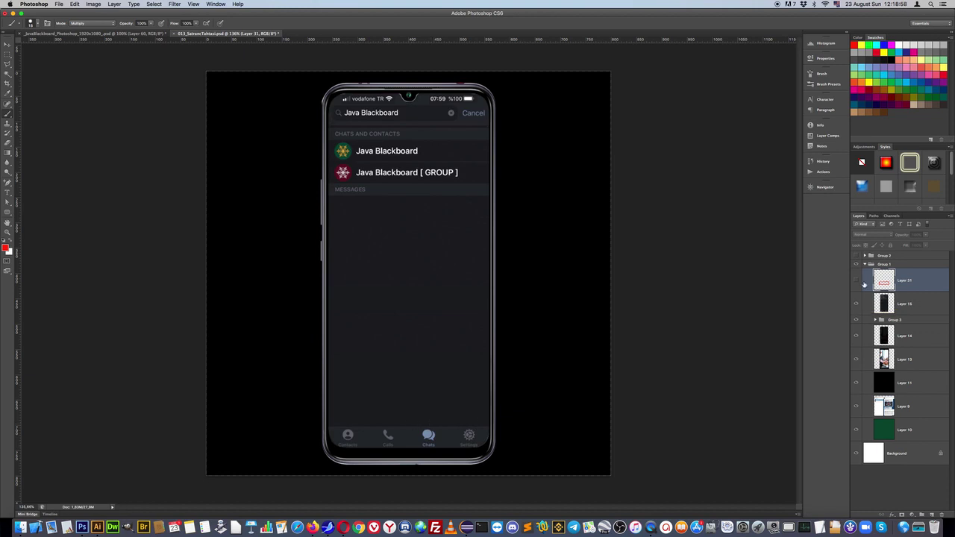
# - On a new Layer 32, circle the Chats tab in red and point an arrow at it
pyautogui.click(931, 514)
pyautogui.moveTo(436, 422); pyautogui.dragTo(445, 427)
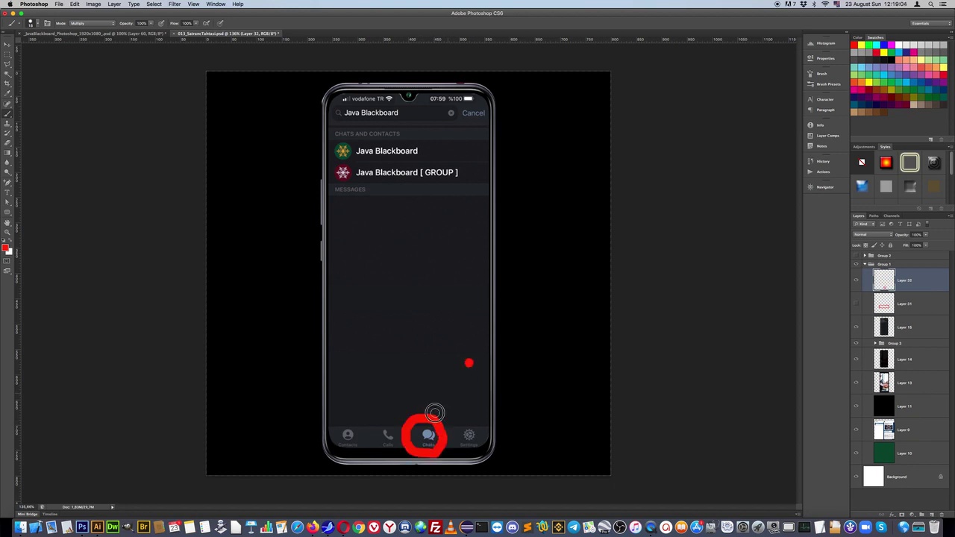
pyautogui.moveTo(472, 361); pyautogui.dragTo(431, 419)
pyautogui.moveTo(427, 382)
pyautogui.mouseDown()
pyautogui.moveTo(432, 418)
pyautogui.moveTo(459, 405)
pyautogui.mouseUp()
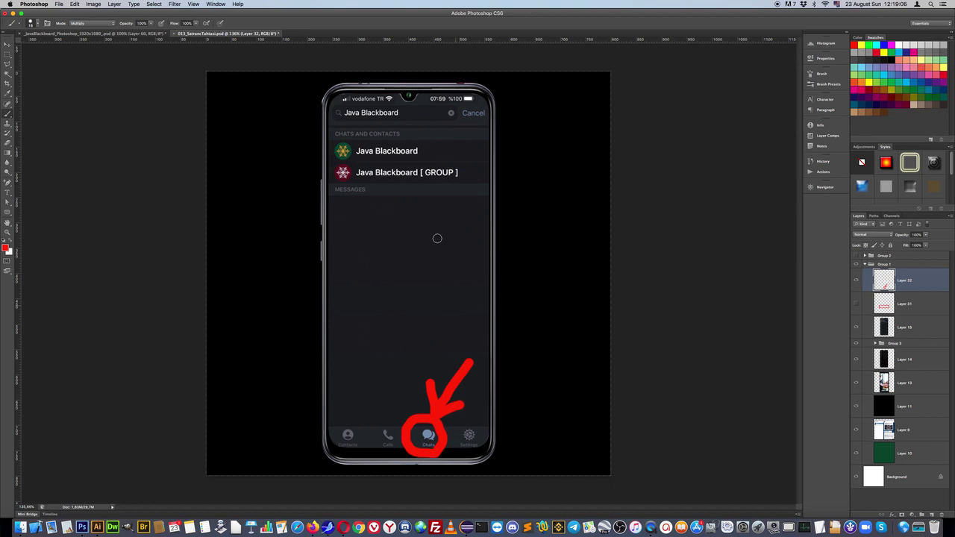
# - Circle the search text, mark the Java Blackboard results, then hide the annotation layer
pyautogui.moveTo(407, 96)
pyautogui.mouseDown()
pyautogui.moveTo(374, 128)
pyautogui.moveTo(409, 101)
pyautogui.mouseUp()
pyautogui.click(432, 150)
pyautogui.moveTo(431, 150)
pyautogui.mouseDown()
pyautogui.moveTo(498, 148)
pyautogui.moveTo(452, 134)
pyautogui.moveTo(451, 159)
pyautogui.mouseUp()
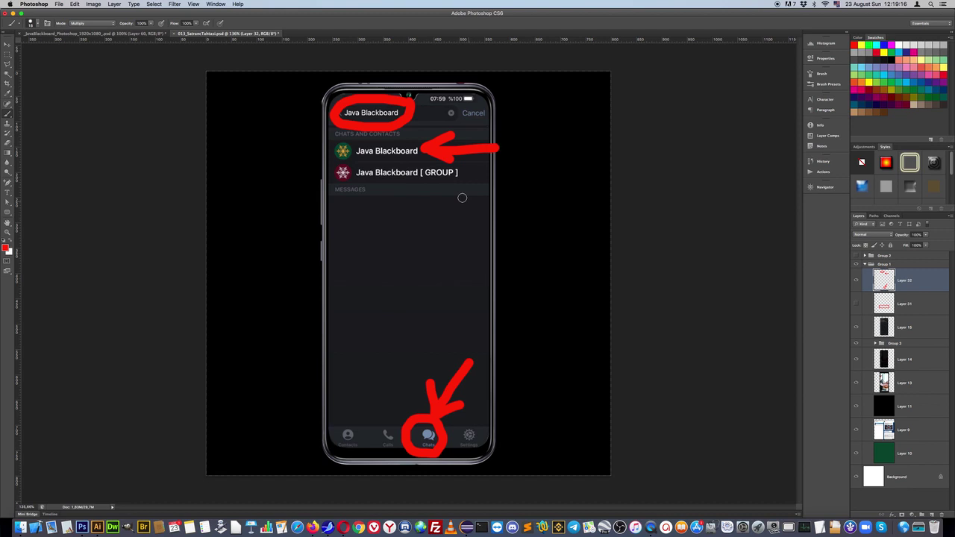
pyautogui.moveTo(472, 187); pyautogui.dragTo(308, 191)
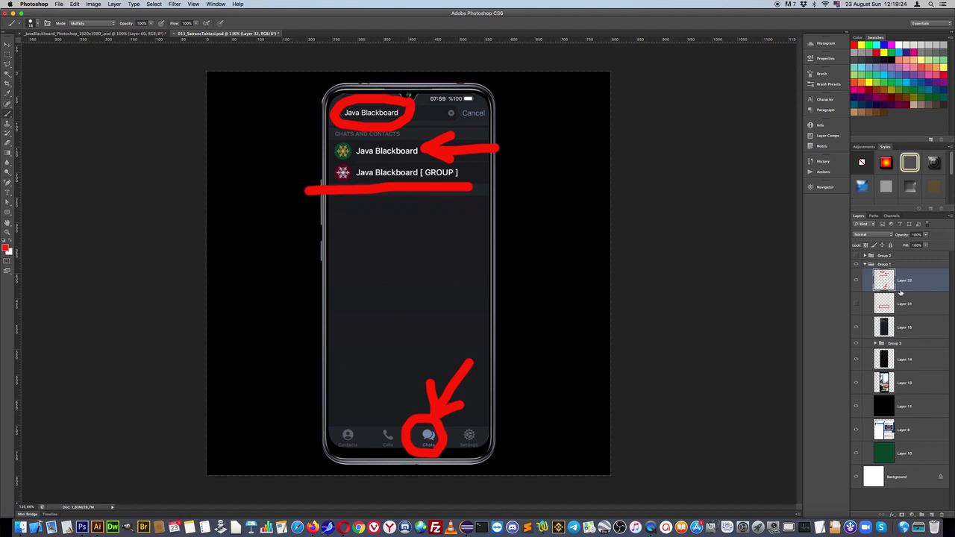
pyautogui.click(856, 280)
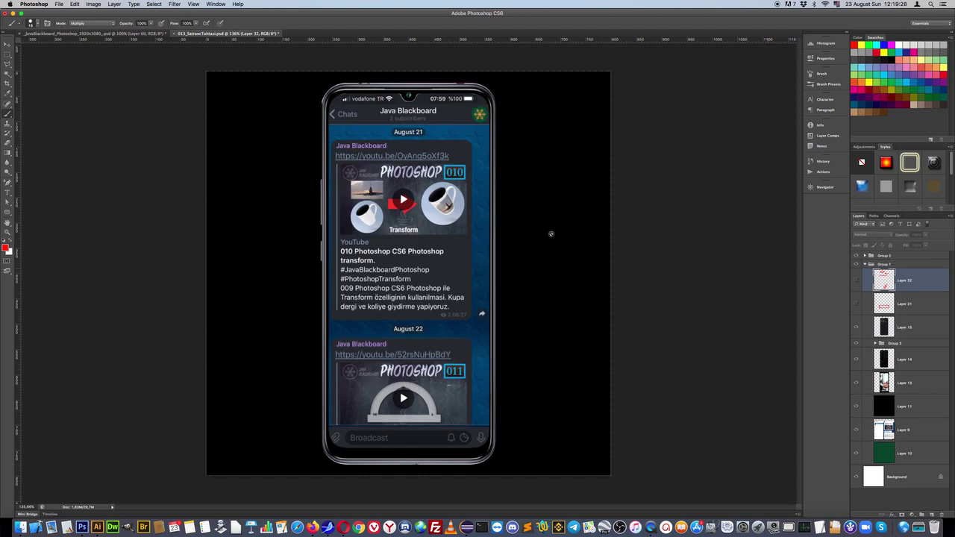
# - Slide the chat screenshot (Layer 19) up to the Java Blackboard.csh file post
pyautogui.click(7, 45)
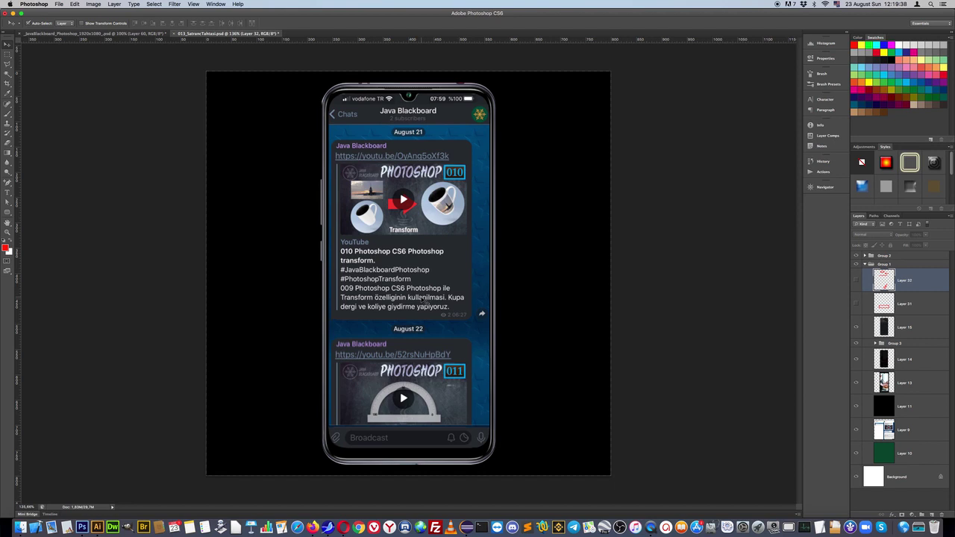
pyautogui.moveTo(422, 302); pyautogui.dragTo(423, 226)
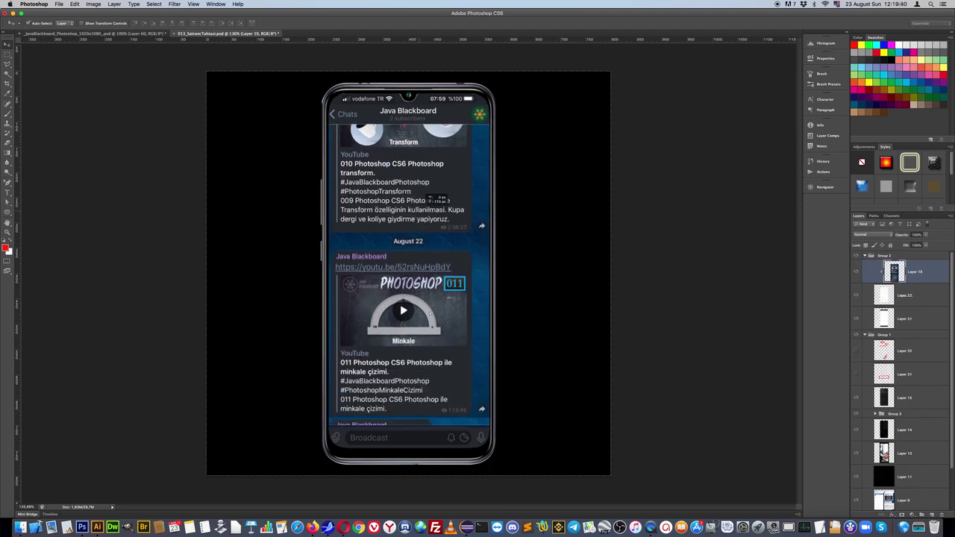
pyautogui.moveTo(435, 336); pyautogui.dragTo(438, 261)
pyautogui.moveTo(434, 306); pyautogui.dragTo(436, 221)
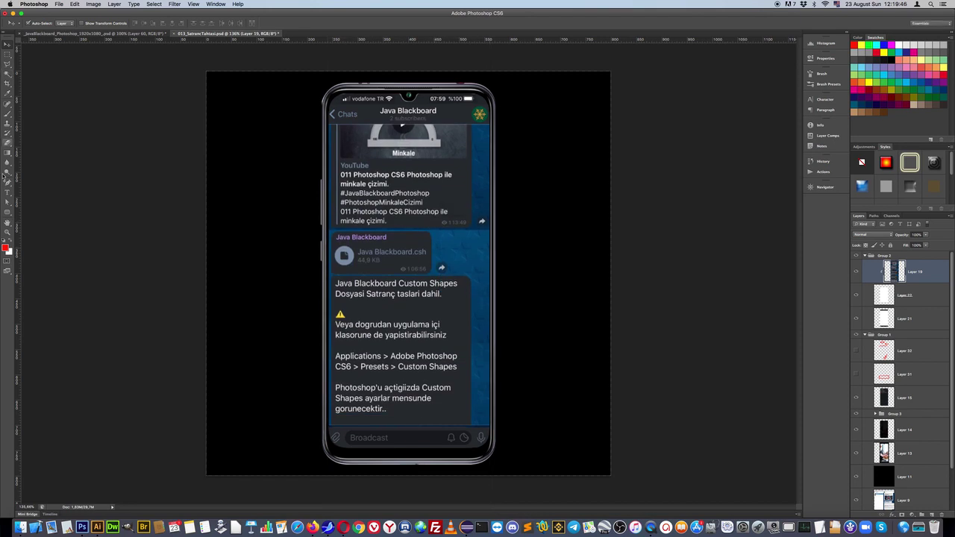
# - On new Layer 33, circle the .csh file and mark its Custom Shapes path with an arrow and dots
pyautogui.click(7, 109)
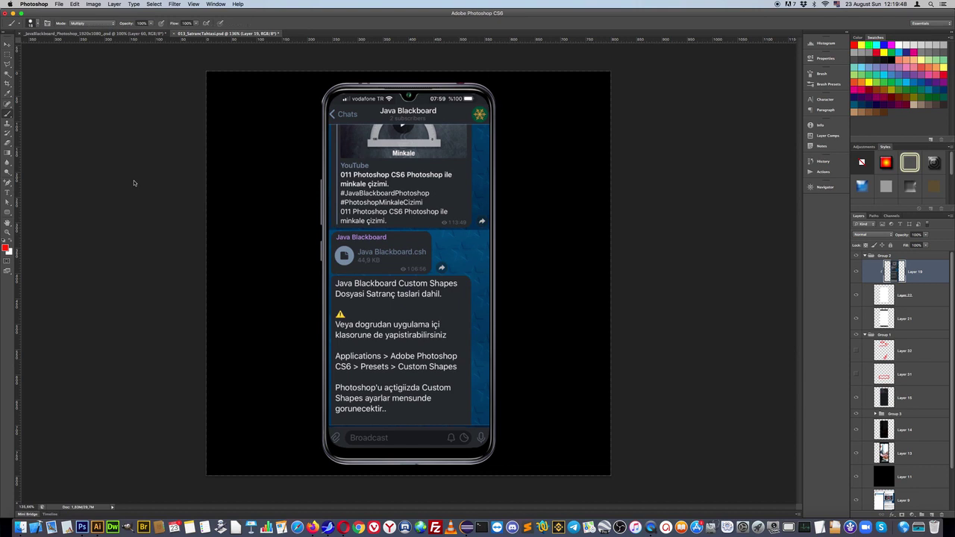
pyautogui.click(931, 515)
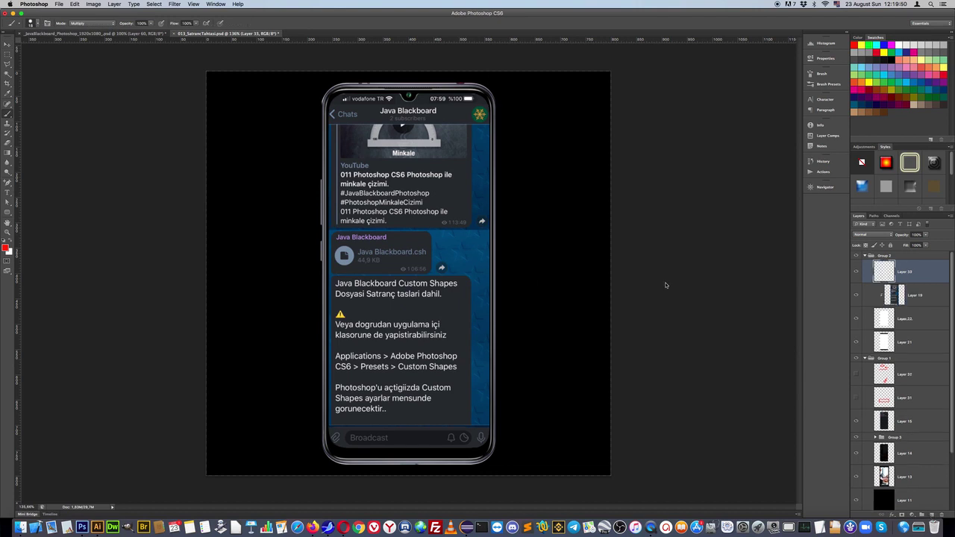
pyautogui.moveTo(367, 221)
pyautogui.mouseDown()
pyautogui.moveTo(415, 289)
pyautogui.moveTo(383, 215)
pyautogui.mouseUp()
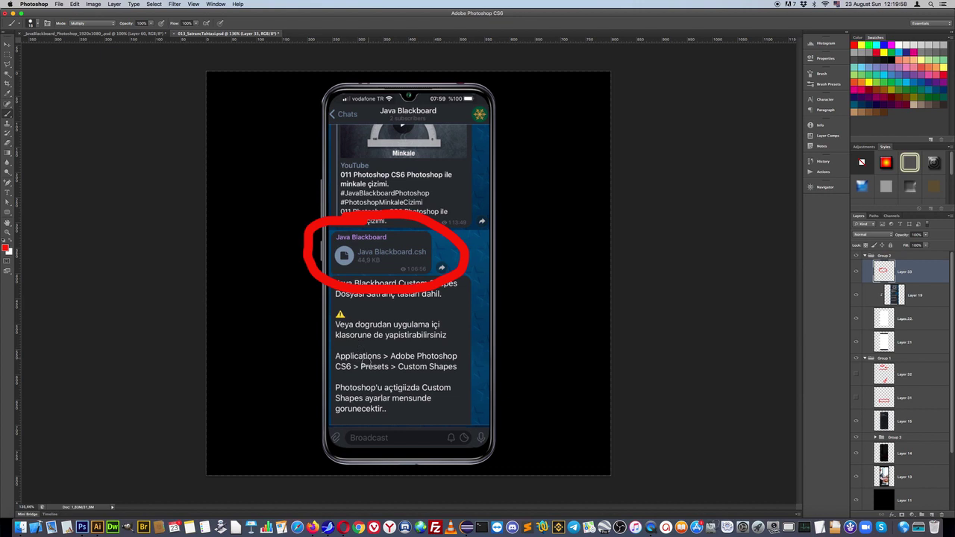
pyautogui.click(292, 342)
pyautogui.moveTo(291, 342); pyautogui.dragTo(321, 350)
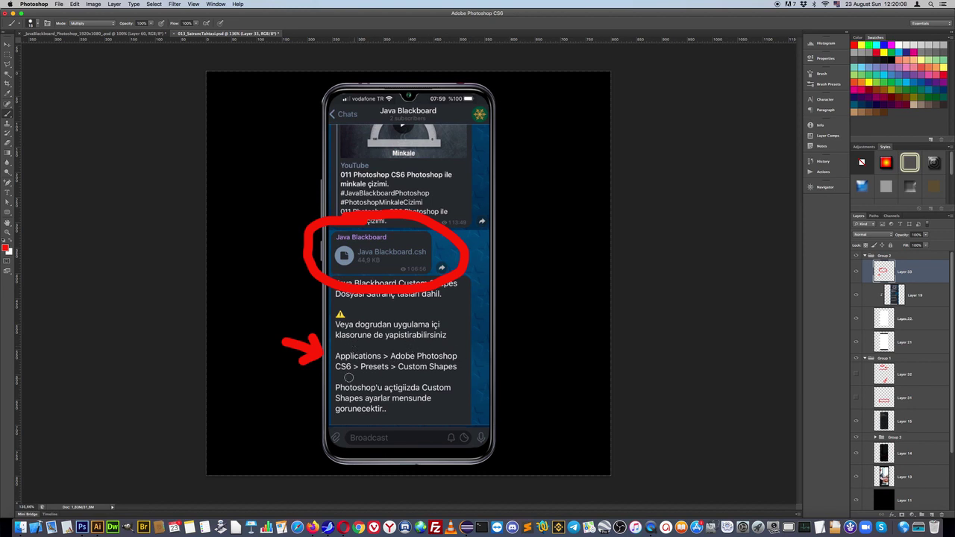
pyautogui.click(346, 377)
pyautogui.click(374, 376)
pyautogui.click(426, 375)
pyautogui.click(6, 45)
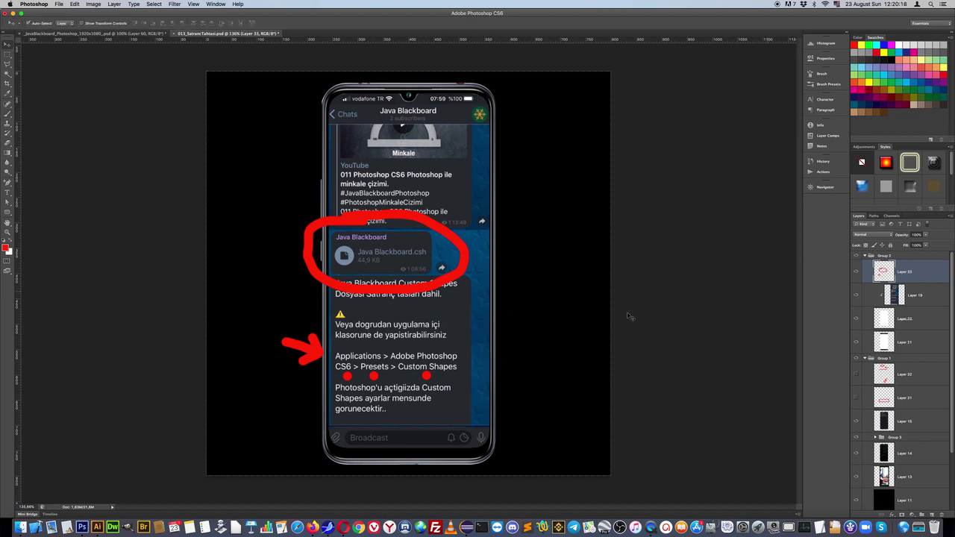
# - Move the chat screenshot up so the chess-pieces image sits inside the red circle
pyautogui.moveTo(475, 328); pyautogui.dragTo(486, 236)
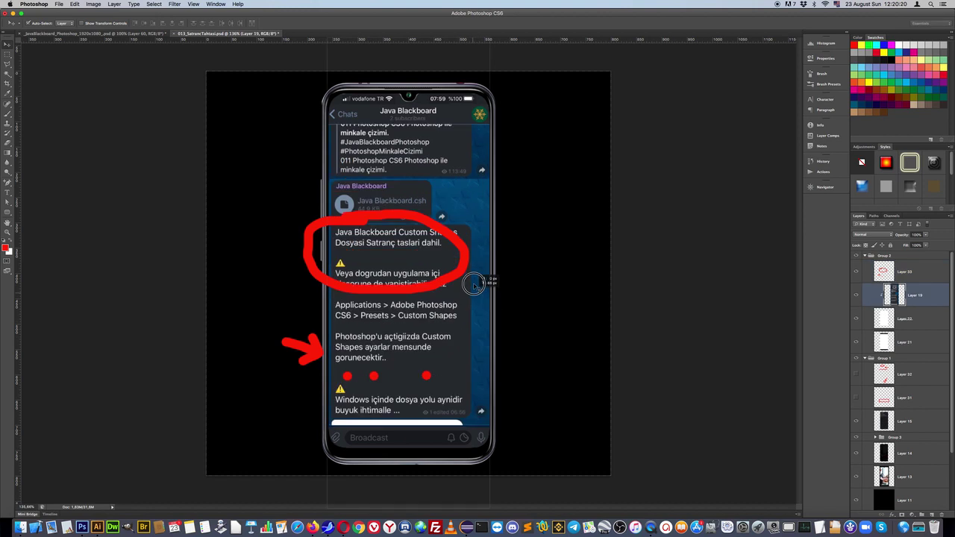
pyautogui.moveTo(460, 323); pyautogui.dragTo(462, 218)
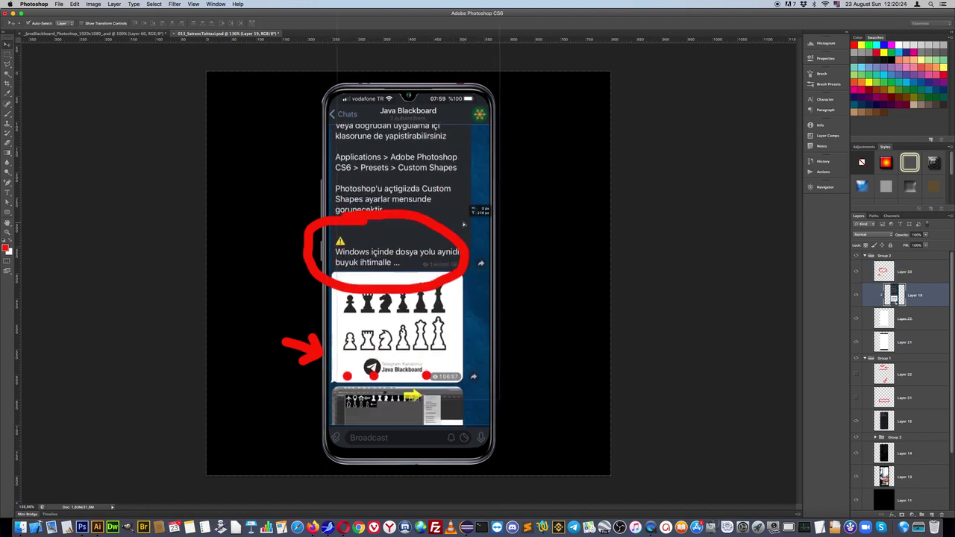
pyautogui.moveTo(450, 312); pyautogui.dragTo(450, 248)
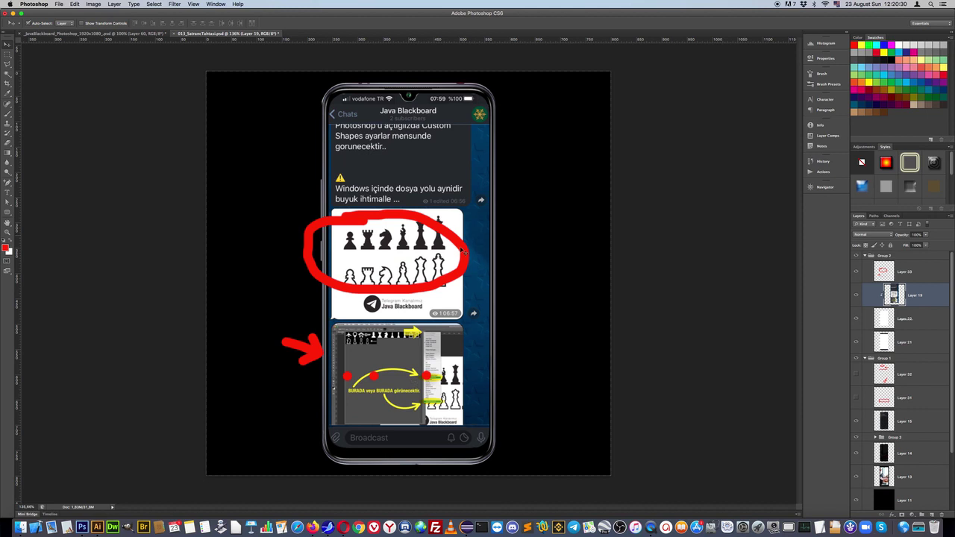
# - Collapse Group 2 and Group 1 in the Layers panel and hide one group
pyautogui.click(860, 258)
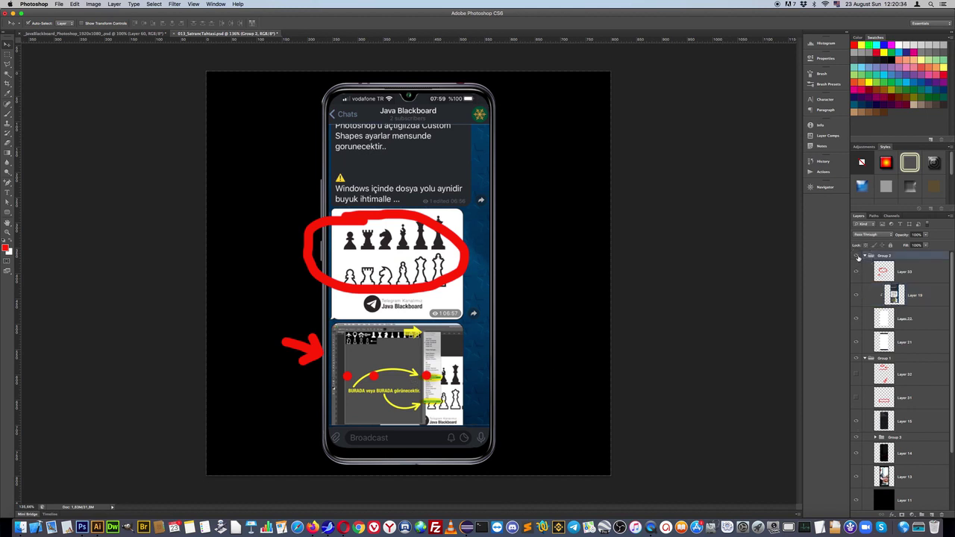
pyautogui.click(864, 256)
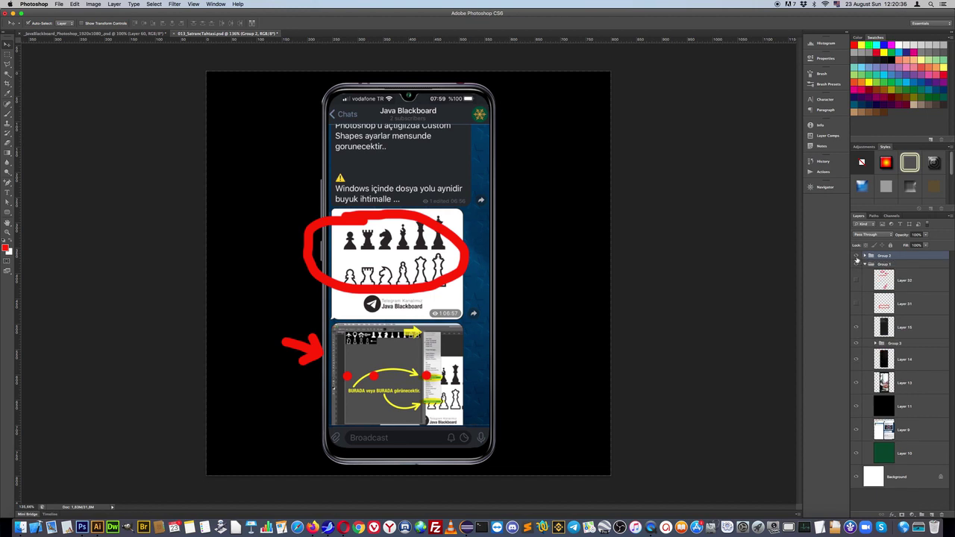
pyautogui.click(865, 265)
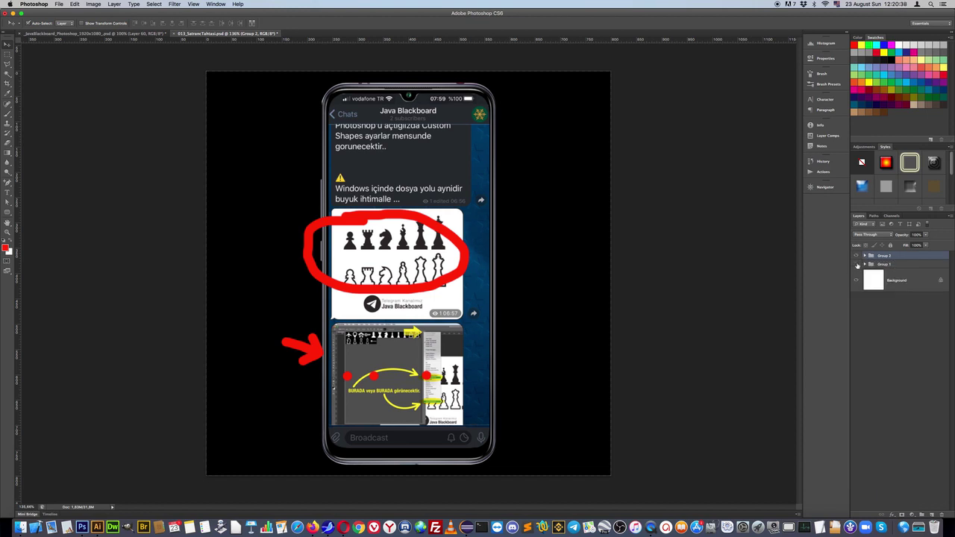
pyautogui.click(857, 264)
# - Hide both groups, reset colours to black and white, and create a new 800×800 px document
pyautogui.click(890, 282)
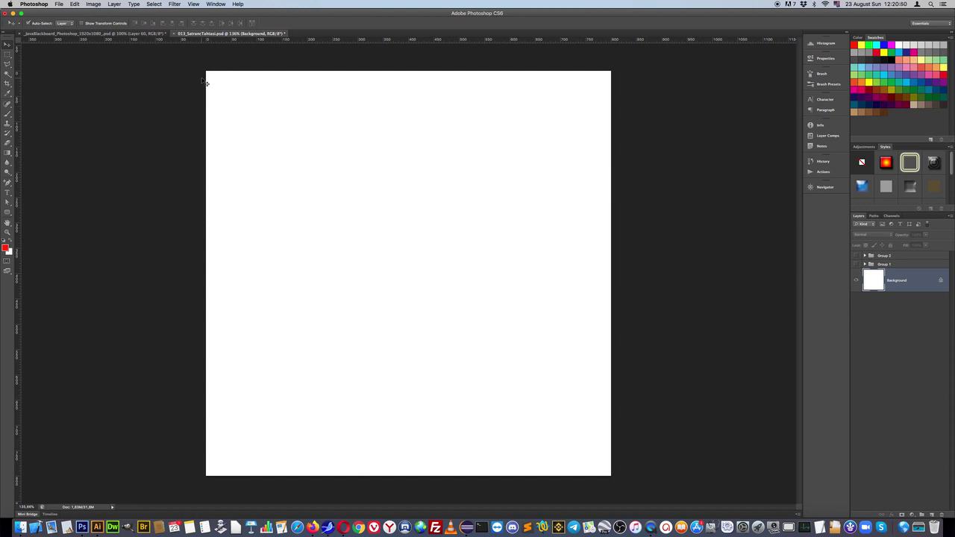
pyautogui.click(3, 241)
pyautogui.click(59, 4)
pyautogui.click(64, 17)
pyautogui.click(440, 187)
pyautogui.click(435, 198)
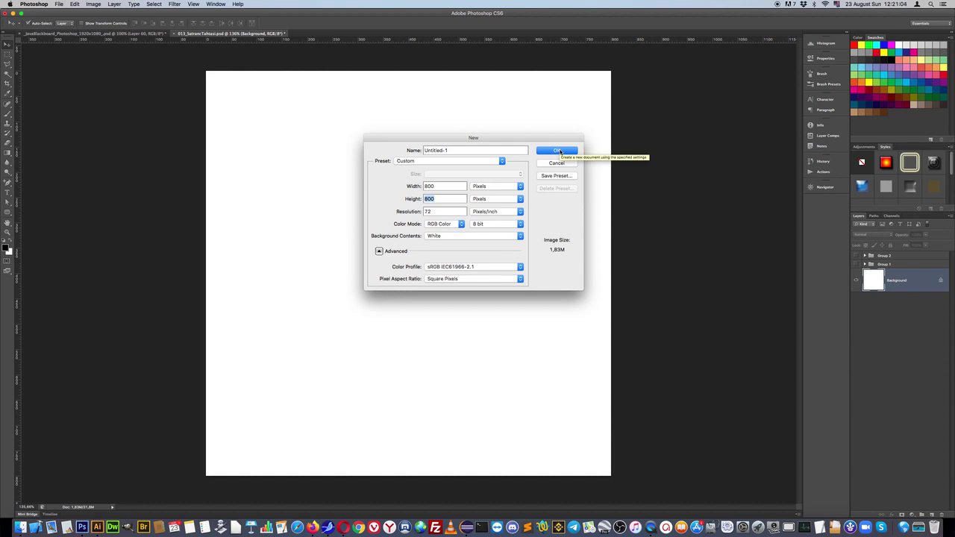
pyautogui.click(561, 151)
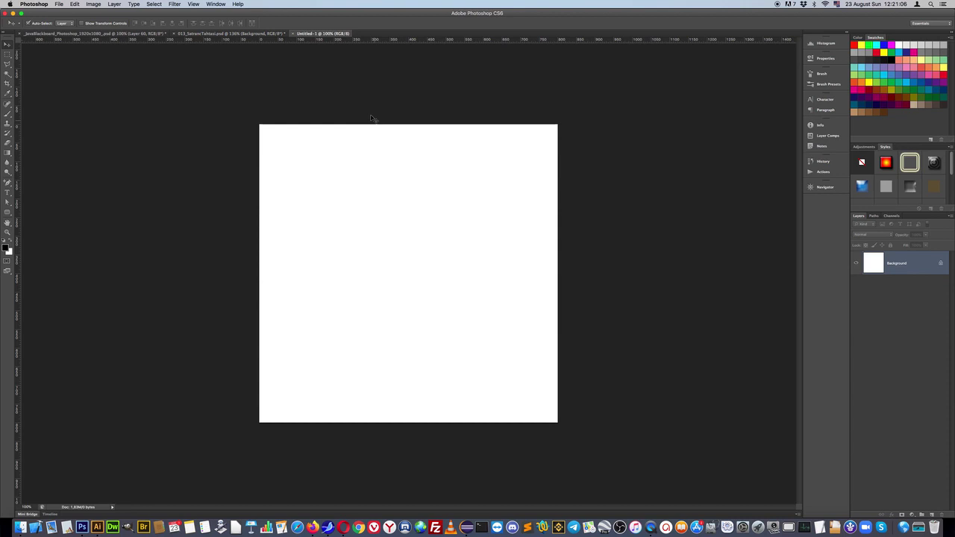
# - Close Untitled-1 to return to the chessboard file's blank white canvas
pyautogui.press('super+w')
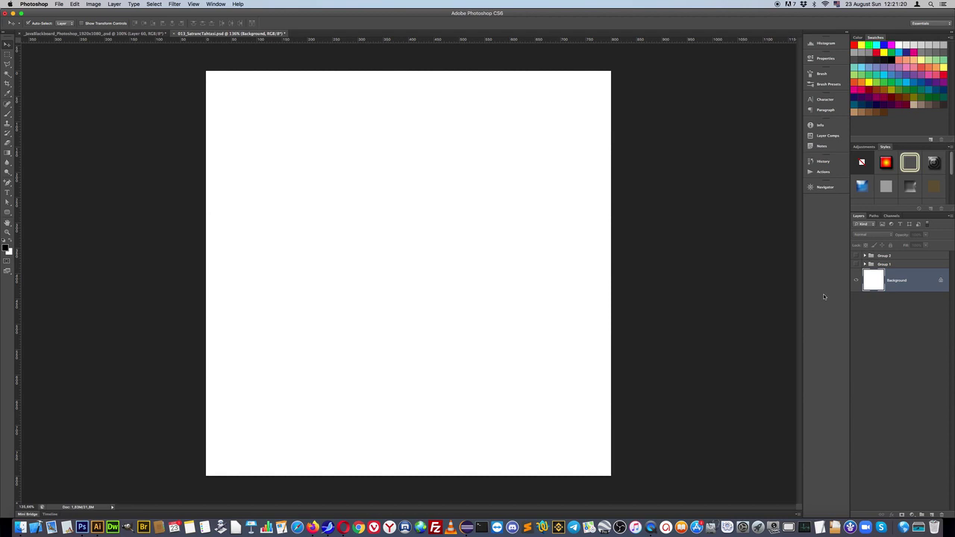
# - Set the Rectangular Marquee to a fixed 100×100 px size and add empty Layer 34
pyautogui.click(9, 55)
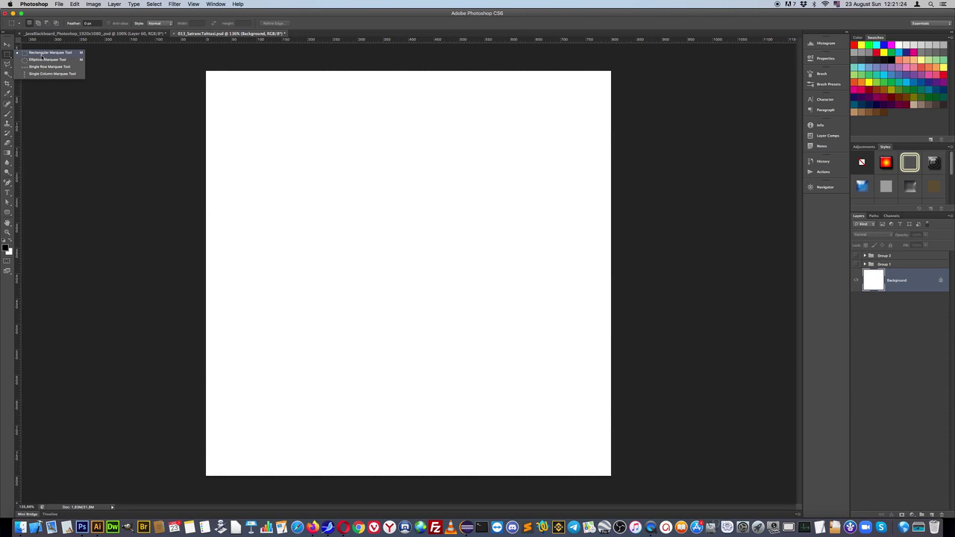
pyautogui.click(157, 23)
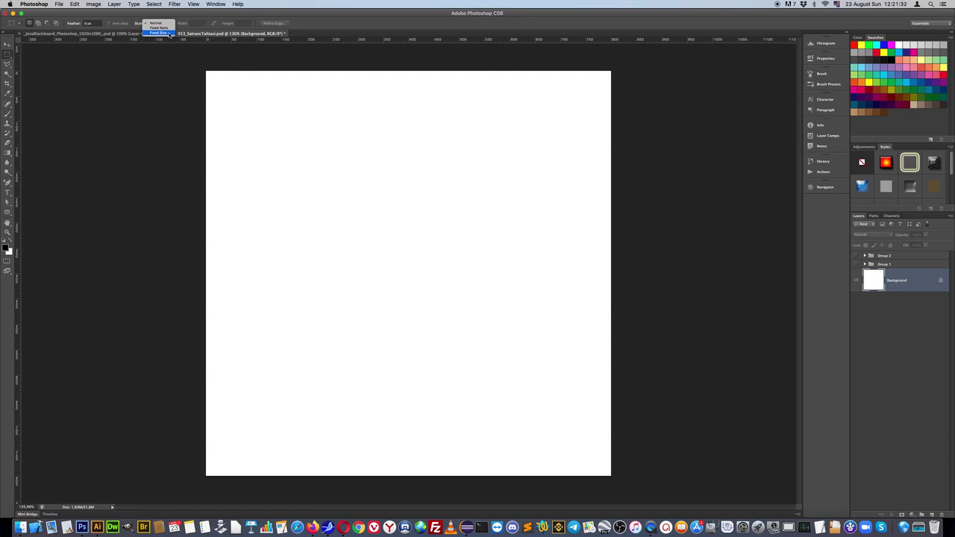
pyautogui.click(169, 33)
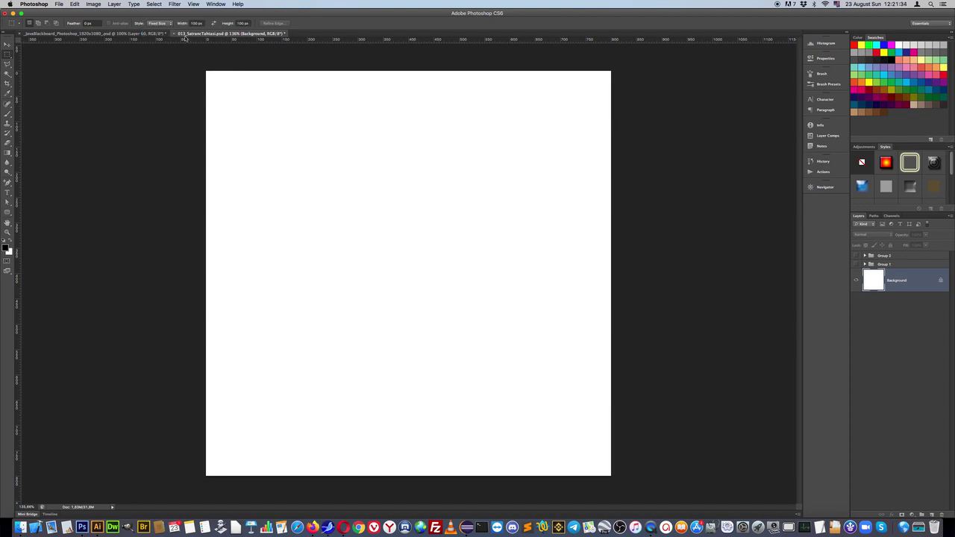
pyautogui.doubleClick(195, 24)
pyautogui.doubleClick(243, 23)
pyautogui.click(932, 514)
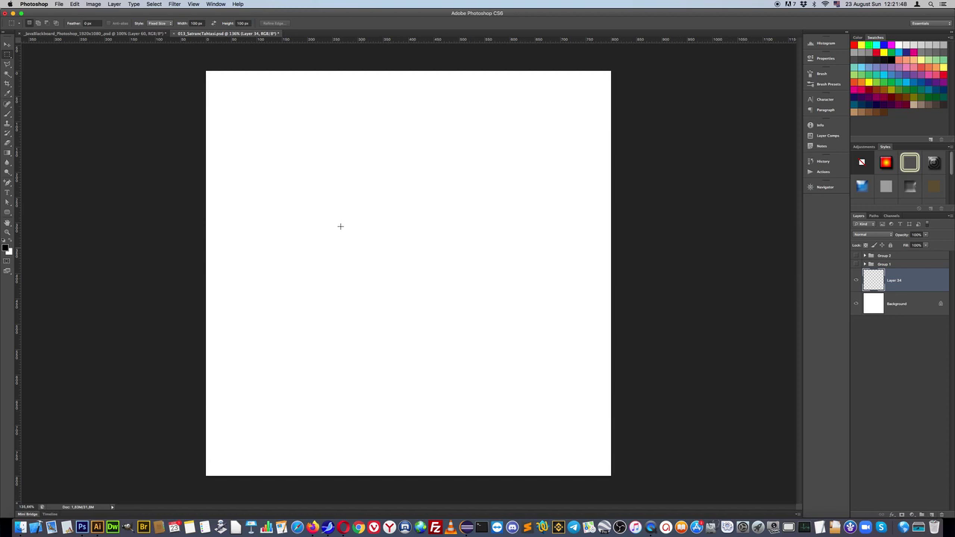
# - Place a fixed 100 px square selection in the upper-middle of the canvas
pyautogui.click(326, 207)
pyautogui.moveTo(351, 242); pyautogui.dragTo(395, 261)
pyautogui.click(292, 144)
pyautogui.click(540, 289)
pyautogui.click(410, 259)
pyautogui.click(161, 23)
pyautogui.click(166, 24)
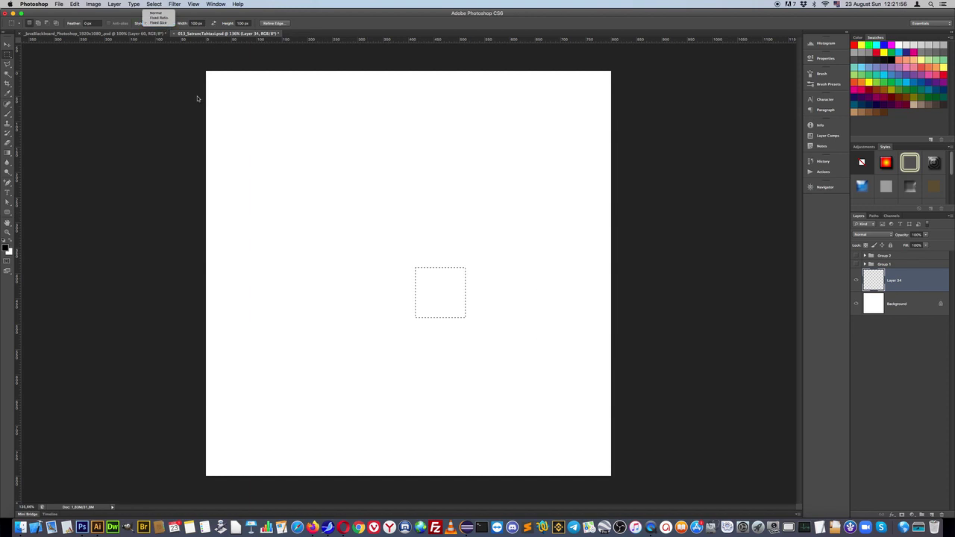
pyautogui.click(328, 180)
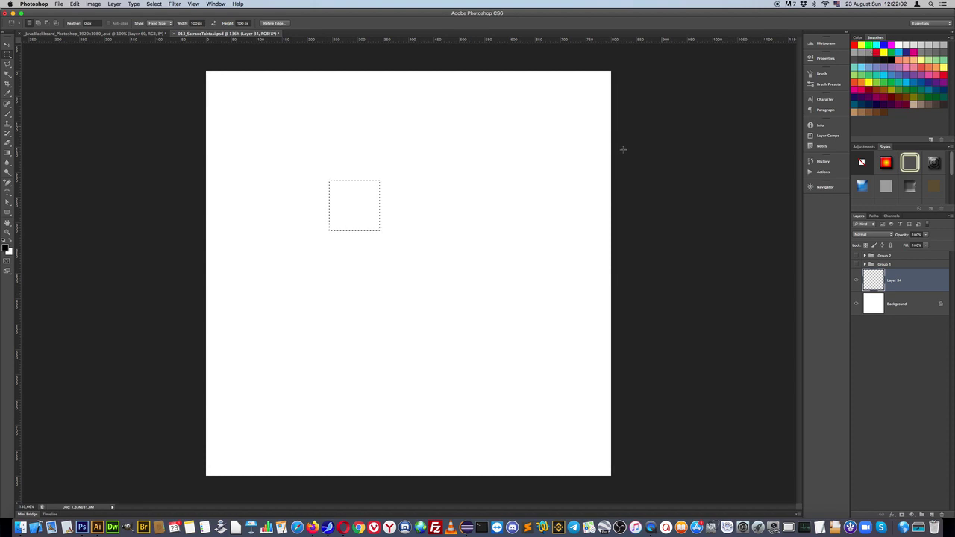
# - Fill the square with black, deselect, and move it to the canvas's bottom-left corner
pyautogui.hotkey('alt', 'BackSpace')
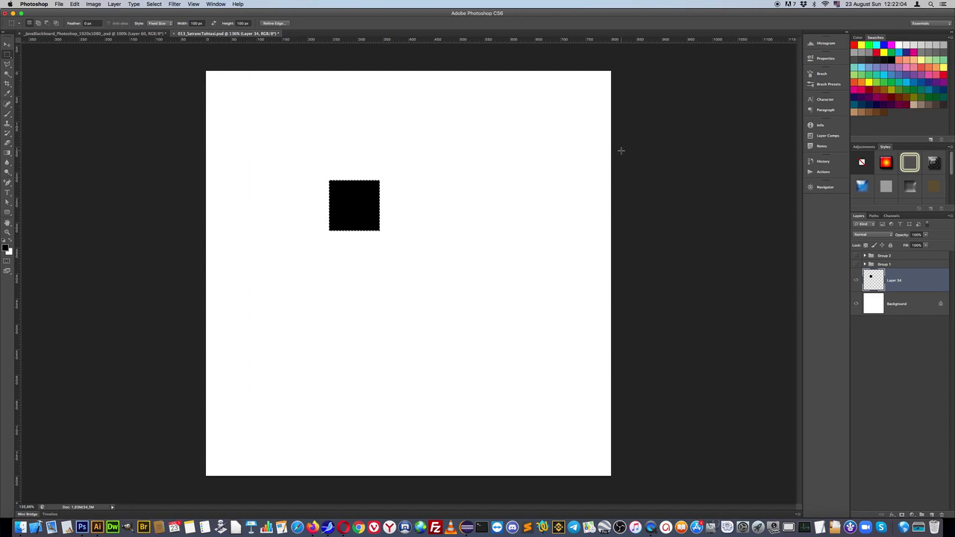
pyautogui.hotkey('ctrl', 'd')
pyautogui.press('v')
pyautogui.moveTo(341, 206)
pyautogui.mouseDown()
pyautogui.moveTo(216, 453)
pyautogui.moveTo(299, 194)
pyautogui.moveTo(233, 112)
pyautogui.moveTo(231, 464)
pyautogui.moveTo(242, 452)
pyautogui.moveTo(229, 464)
pyautogui.mouseUp()
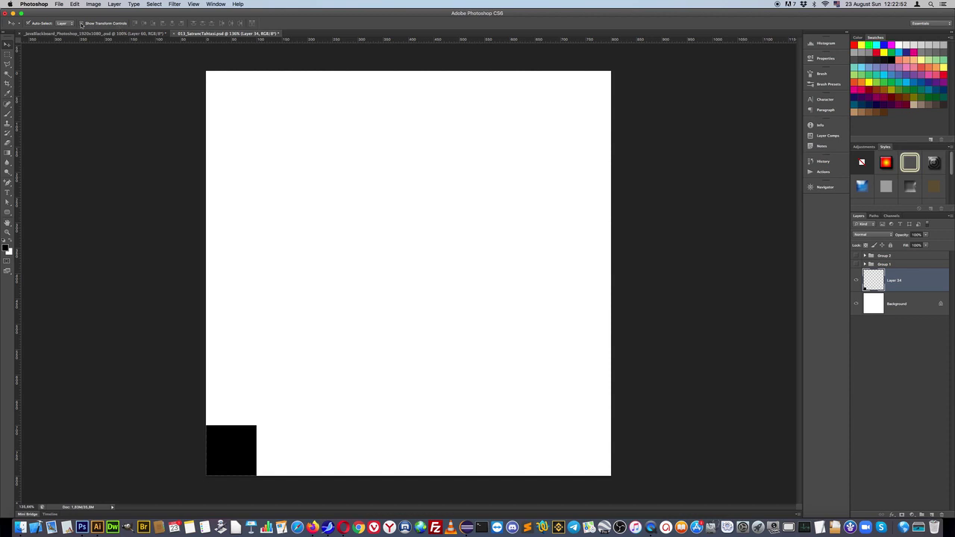
# - Enable Show Transform Controls and keep Auto-Select picking individual layers
pyautogui.click(81, 24)
pyautogui.click(64, 23)
pyautogui.click(66, 16)
pyautogui.click(68, 24)
pyautogui.click(64, 31)
# - Build a merged 2x2 checker block from the square and copy it 200 px right
pyautogui.moveTo(247, 439); pyautogui.dragTo(307, 388)
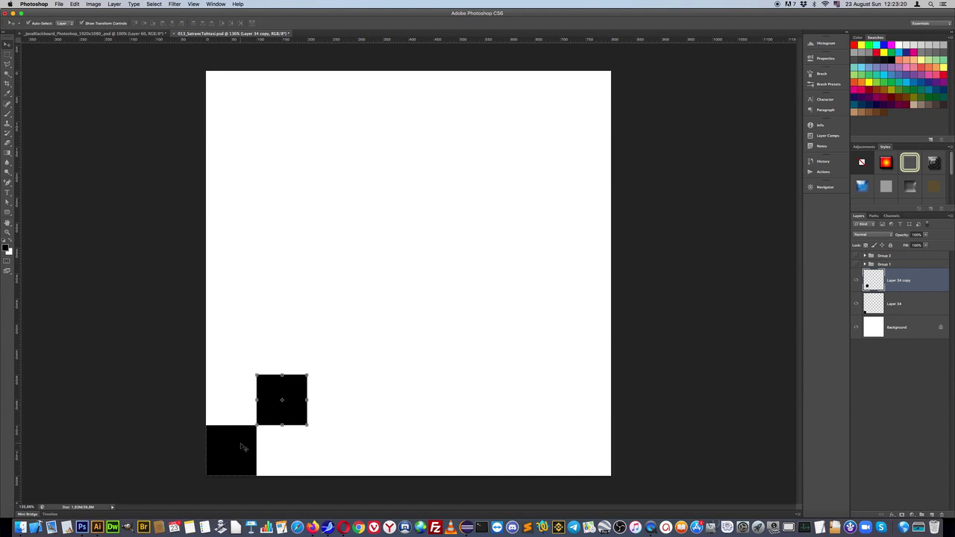
pyautogui.keyDown('shift'); pyautogui.click(235, 452); pyautogui.keyUp('shift')
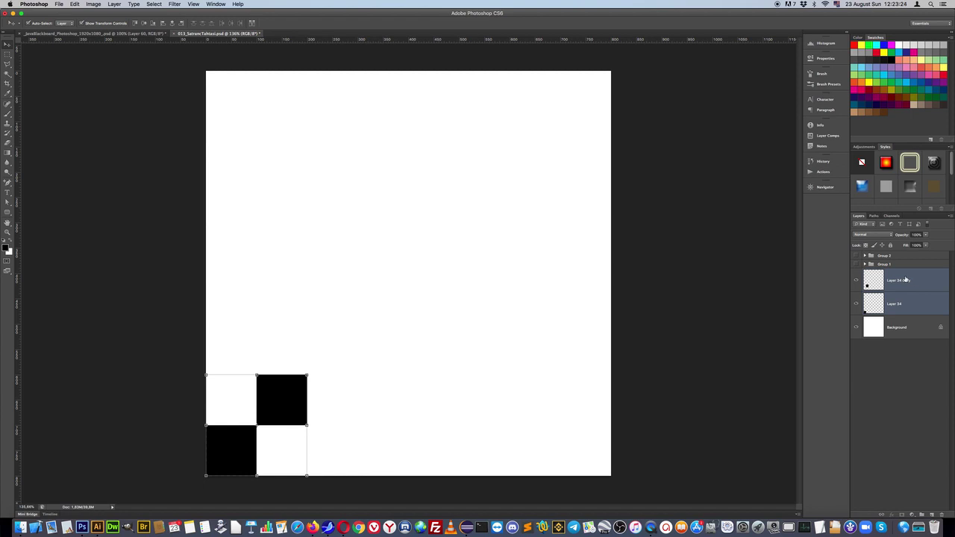
pyautogui.hotkey('ctrl', 'e')
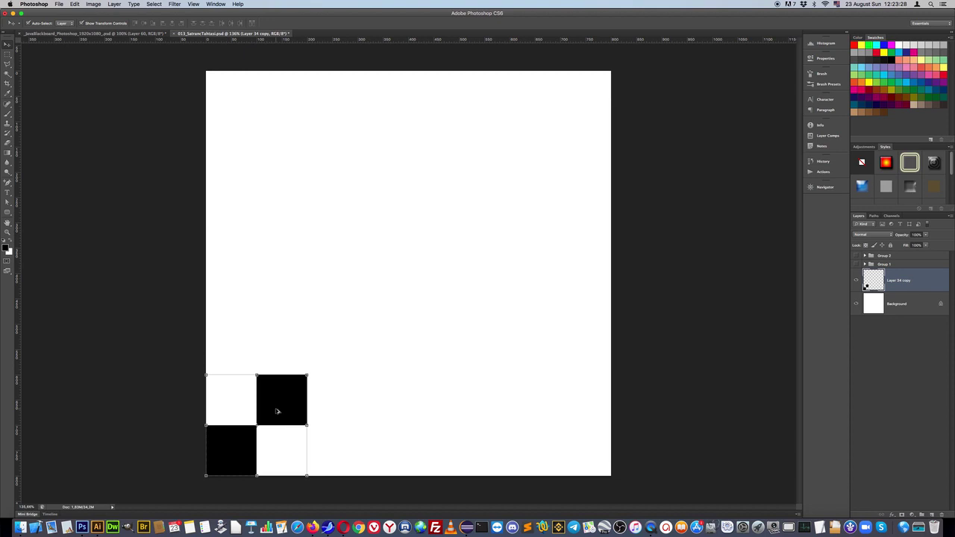
pyautogui.moveTo(276, 411); pyautogui.dragTo(376, 414)
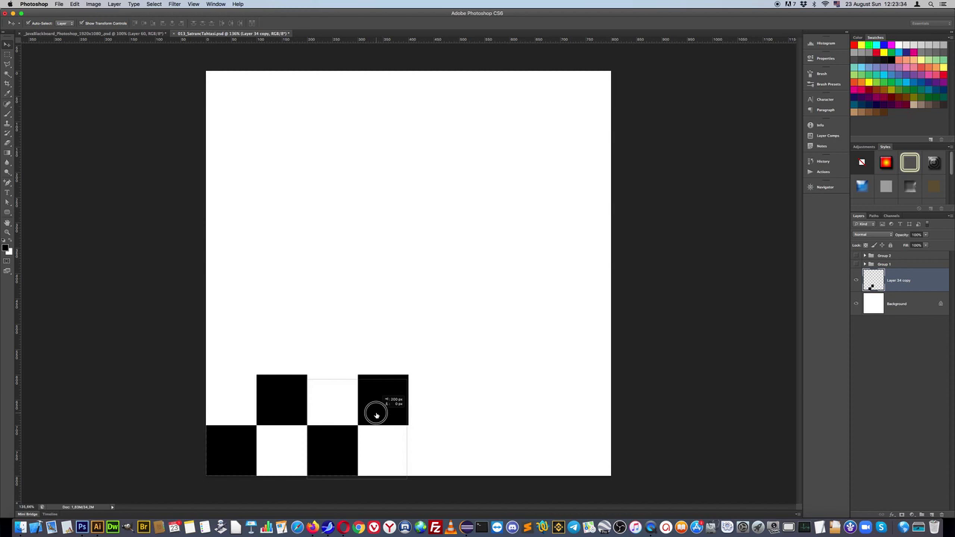
pyautogui.moveTo(376, 414); pyautogui.dragTo(375, 414)
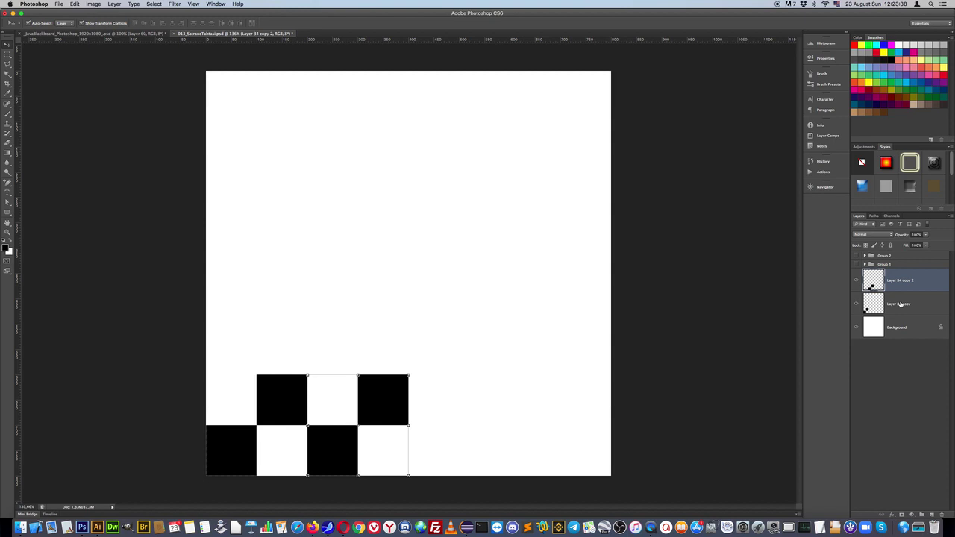
pyautogui.press('super+e')
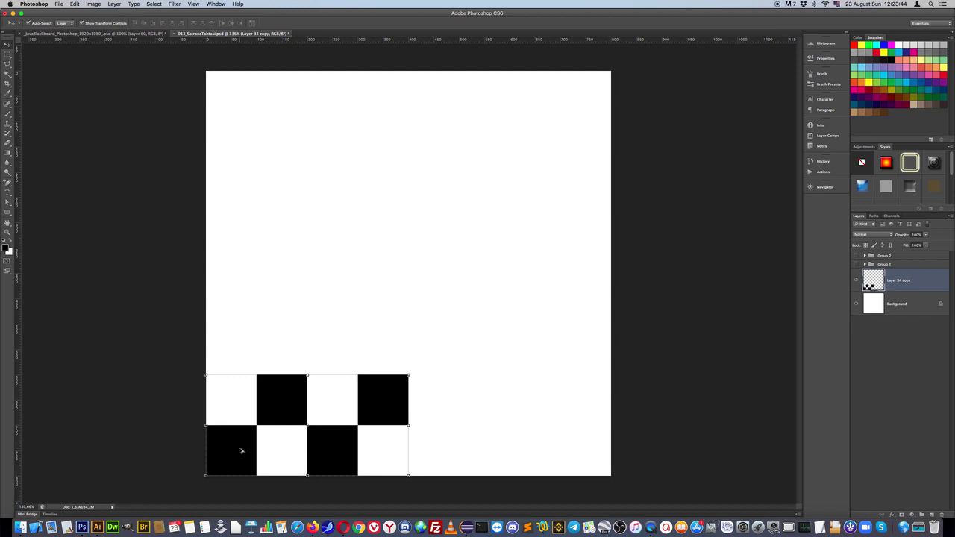
# - Copy the checker block to complete both alternating rows, merge, and copy them upward
pyautogui.moveTo(238, 450); pyautogui.dragTo(438, 457)
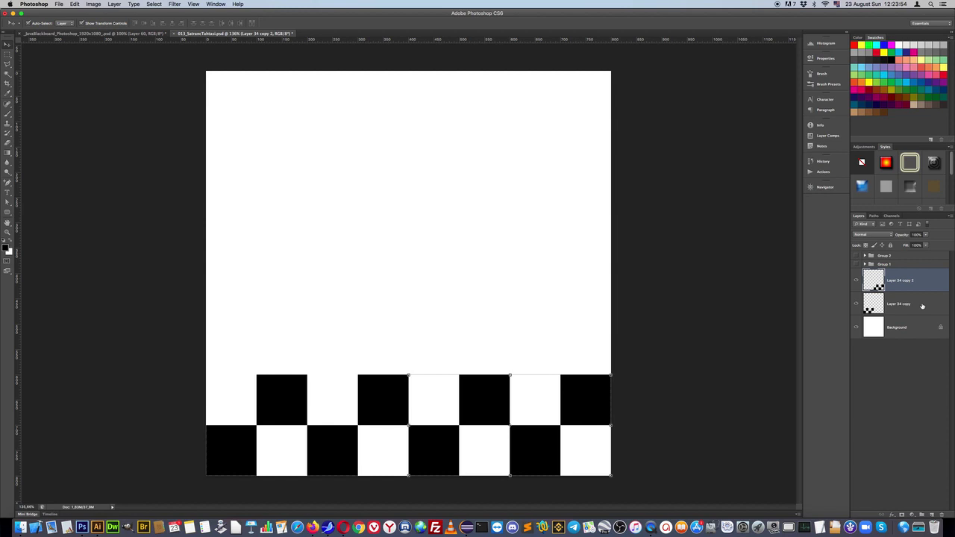
pyautogui.hotkey('ctrl', 'e')
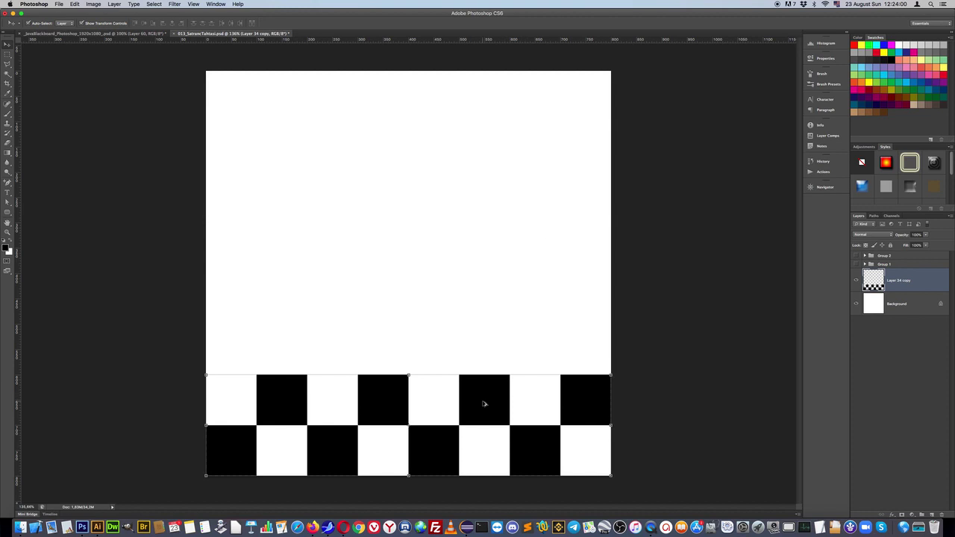
pyautogui.moveTo(484, 403); pyautogui.dragTo(498, 300)
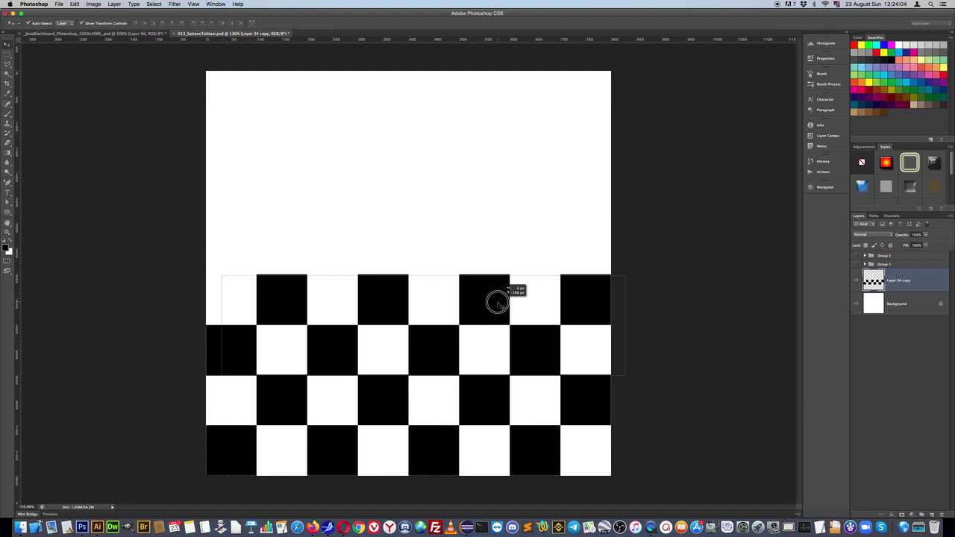
# - Place the copied rows above the originals, merge into four rows, and copy them to the top
pyautogui.moveTo(497, 300); pyautogui.dragTo(498, 300)
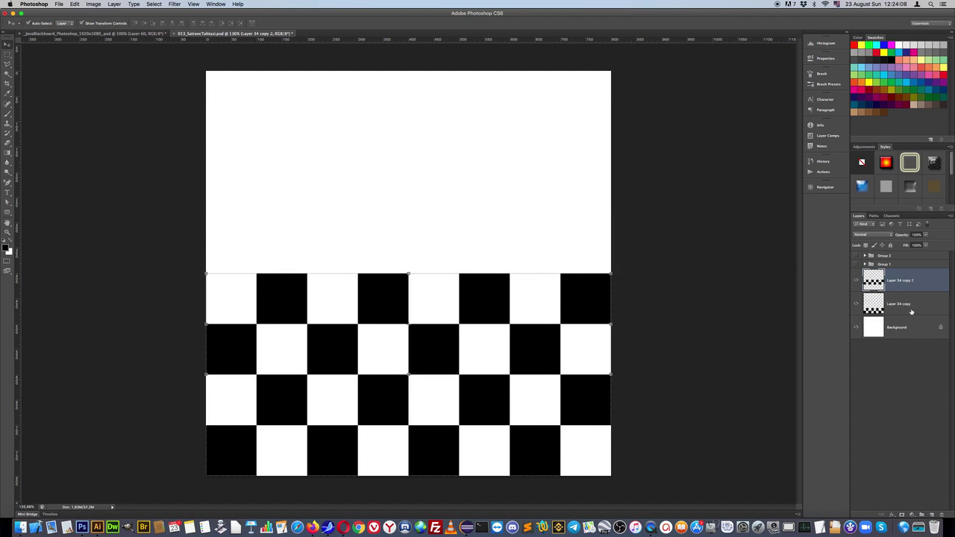
pyautogui.hotkey('ctrl', 'e')
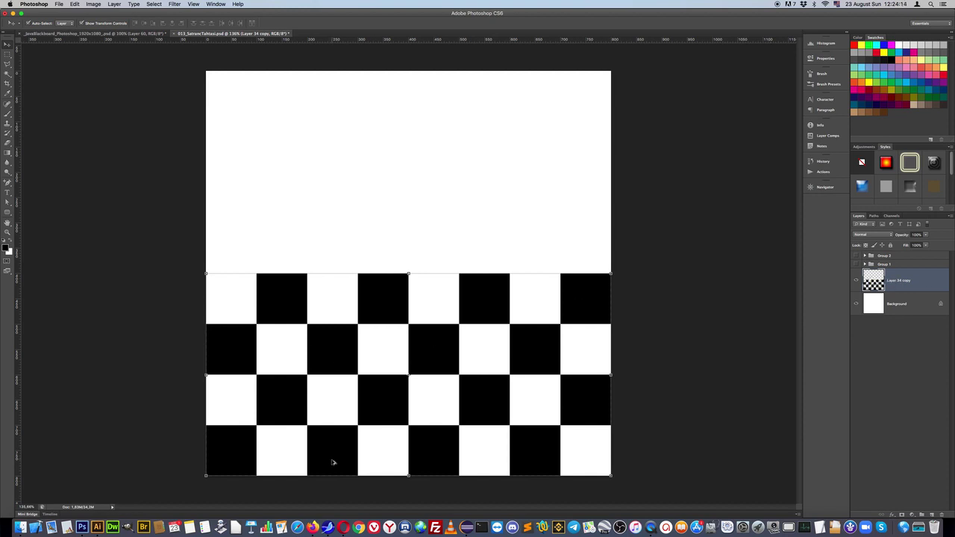
pyautogui.moveTo(333, 462)
pyautogui.mouseDown()
pyautogui.moveTo(354, 332)
pyautogui.moveTo(347, 254)
pyautogui.mouseUp()
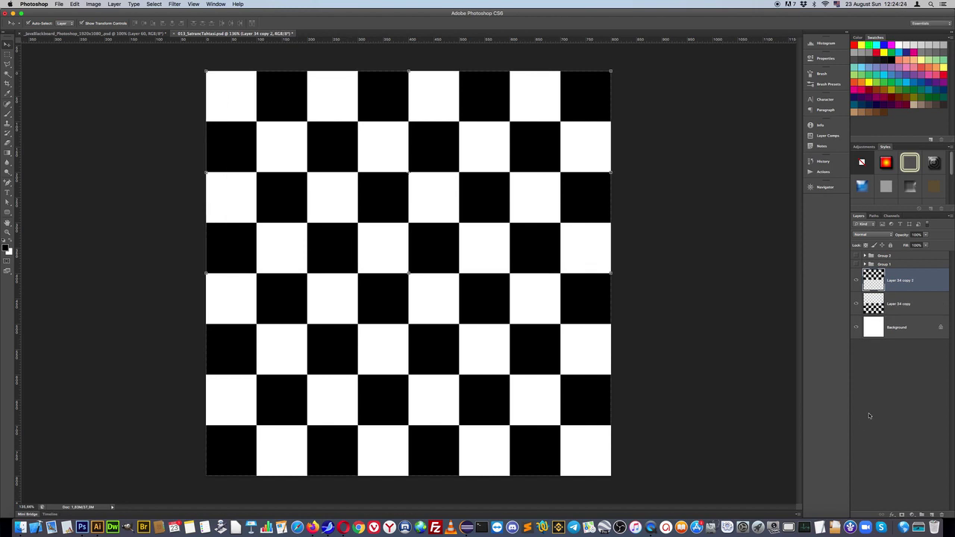
# - Merge the full board, lighten its dark squares with Levels output black about 170, and add a layer
pyautogui.hotkey('ctrl', 'e')
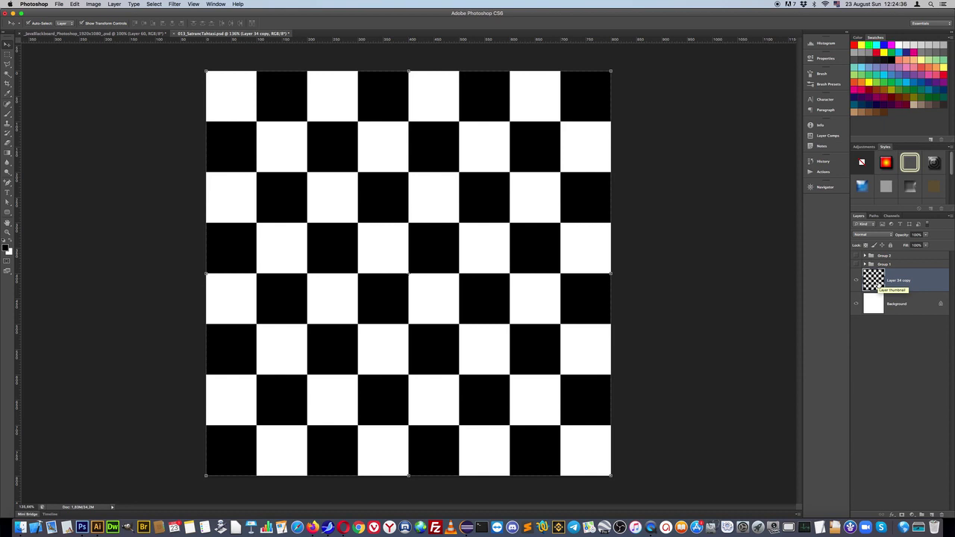
pyautogui.hotkey('ctrl', 'l')
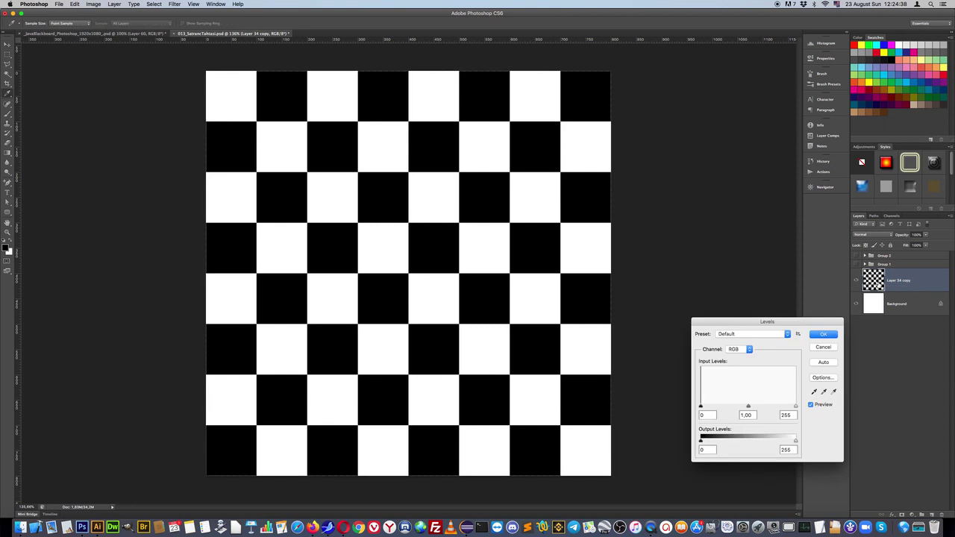
pyautogui.moveTo(754, 320); pyautogui.dragTo(744, 171)
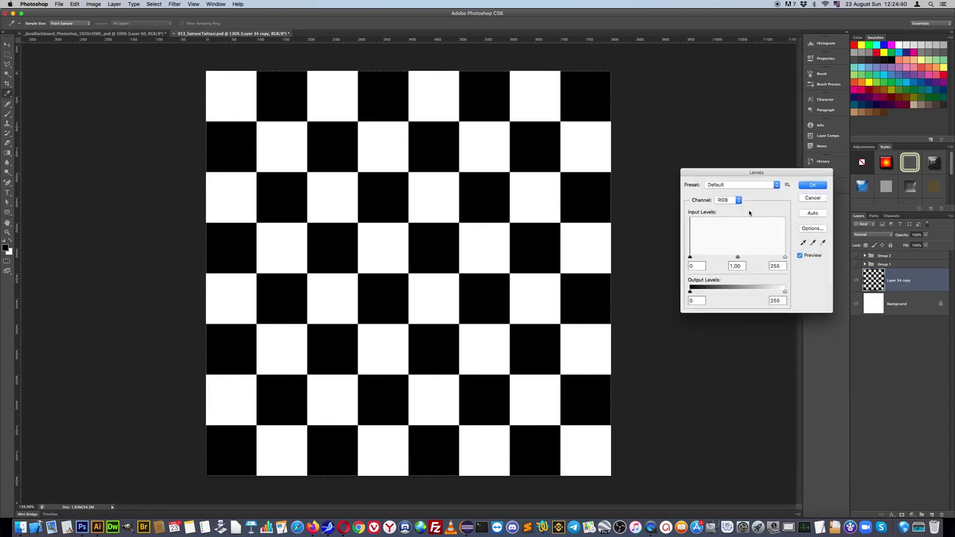
pyautogui.moveTo(690, 291); pyautogui.dragTo(752, 295)
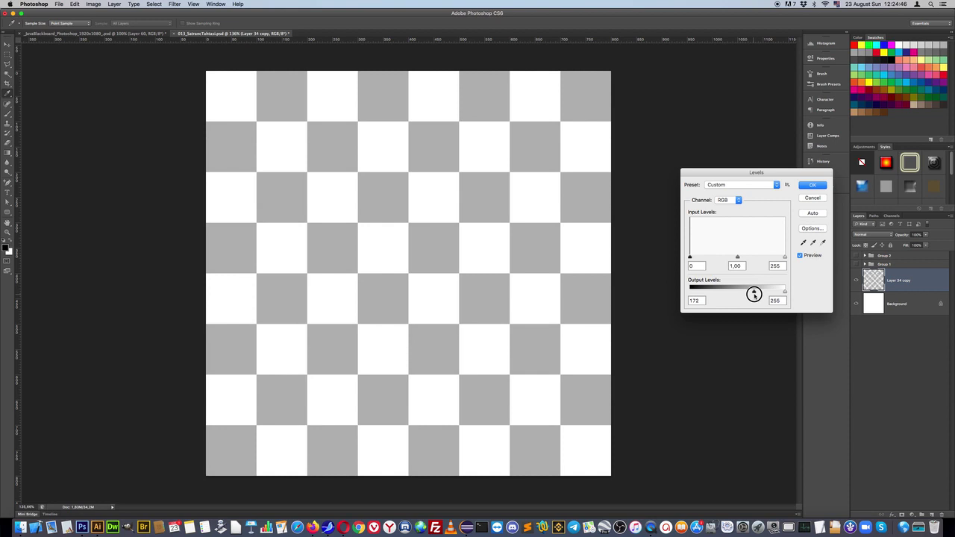
pyautogui.moveTo(752, 294); pyautogui.dragTo(751, 294)
pyautogui.click(815, 186)
pyautogui.press('v')
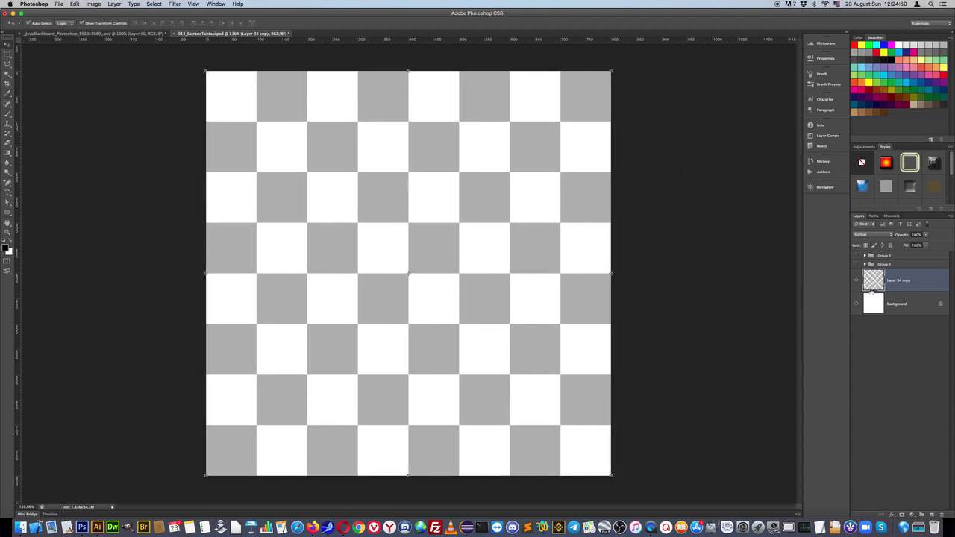
pyautogui.click(931, 515)
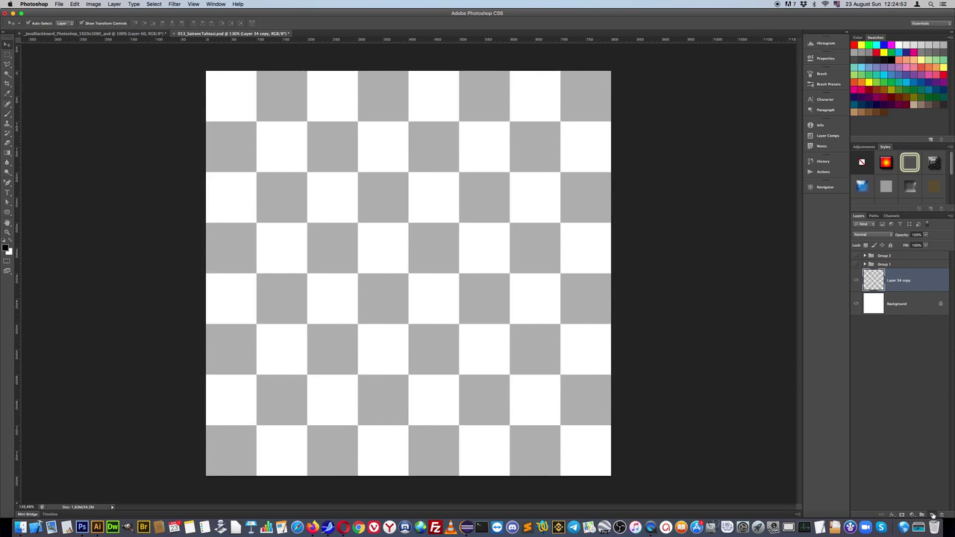
# - Select the Custom Shape tool and replace the shape picker library with All shapes
pyautogui.click(7, 214)
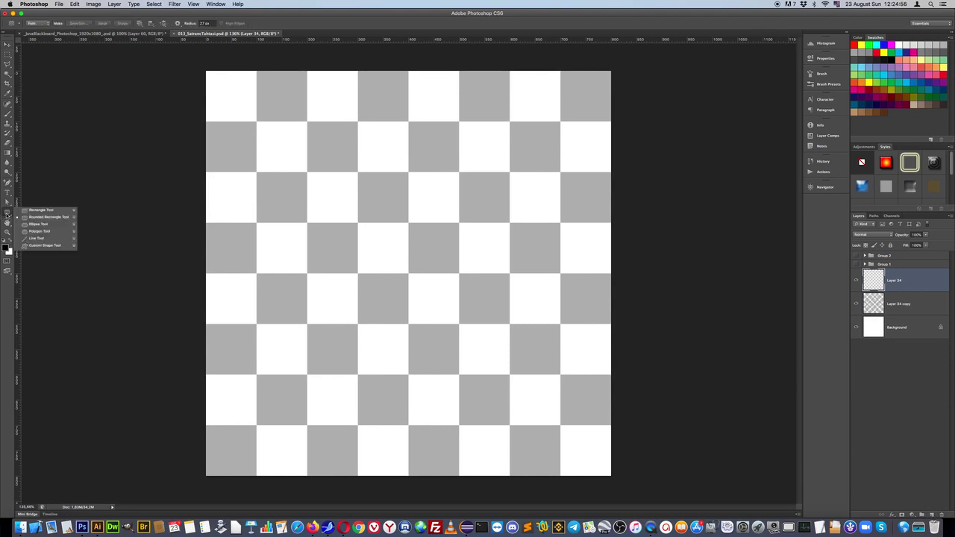
pyautogui.click(49, 240)
pyautogui.click(203, 23)
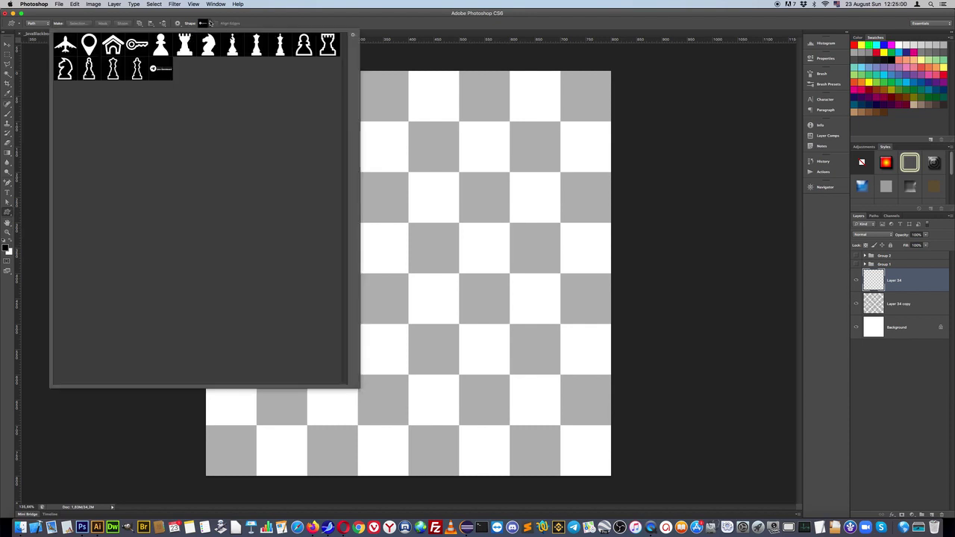
pyautogui.click(354, 35)
pyautogui.click(385, 153)
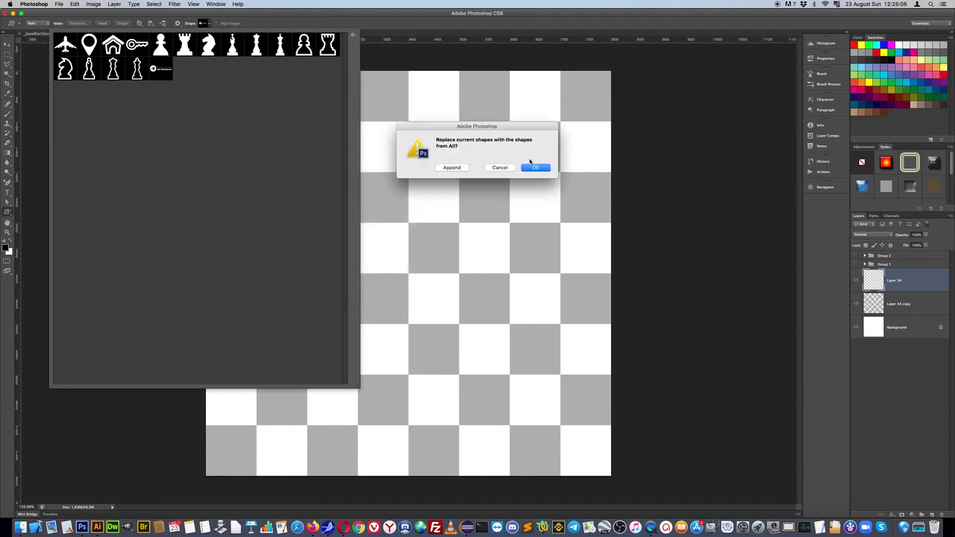
pyautogui.click(531, 169)
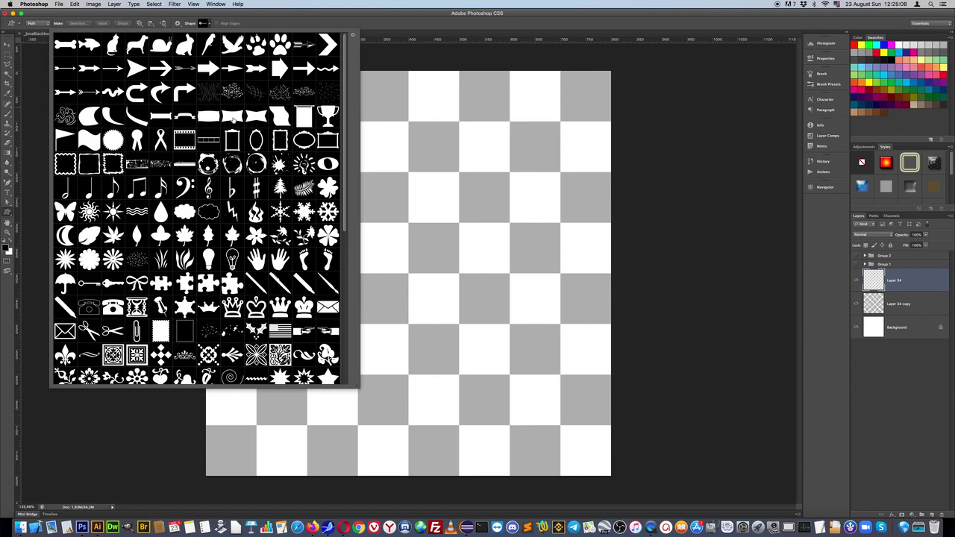
pyautogui.click(353, 36)
pyautogui.click(320, 28)
pyautogui.click(7, 215)
pyautogui.click(7, 213)
pyautogui.rightClick(7, 213)
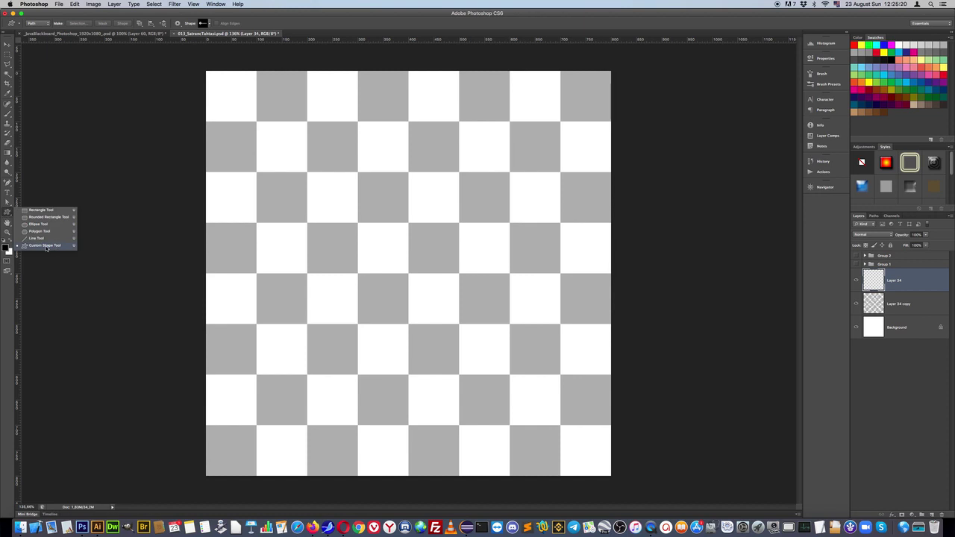
# - Reload the Java Blackboard chess shape set in the Custom Shape picker and choose the pawn
pyautogui.click(46, 246)
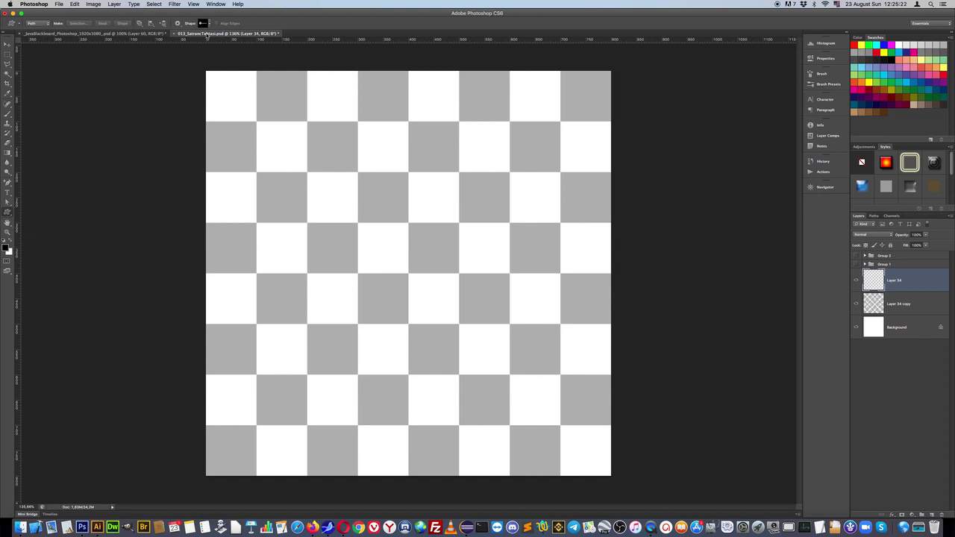
pyautogui.click(211, 25)
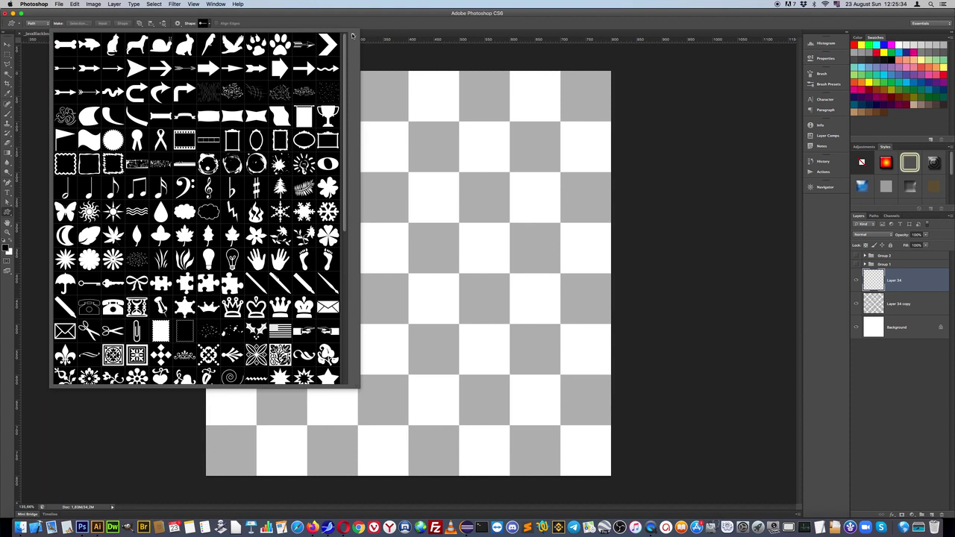
pyautogui.click(353, 35)
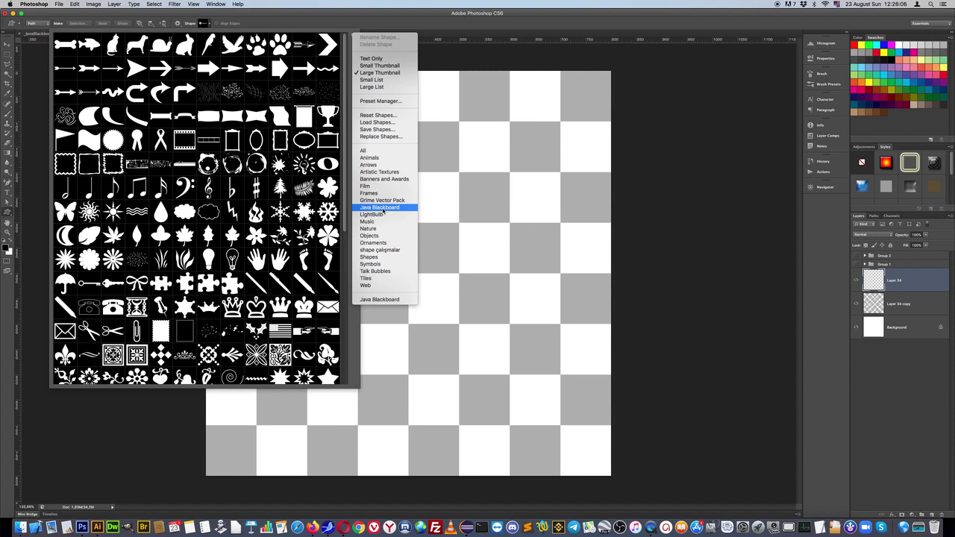
pyautogui.click(380, 208)
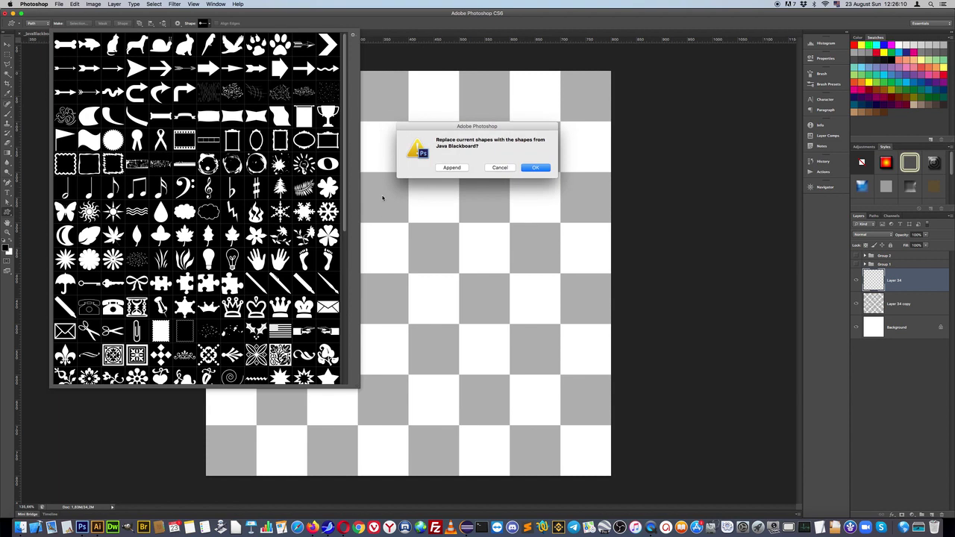
pyautogui.click(538, 170)
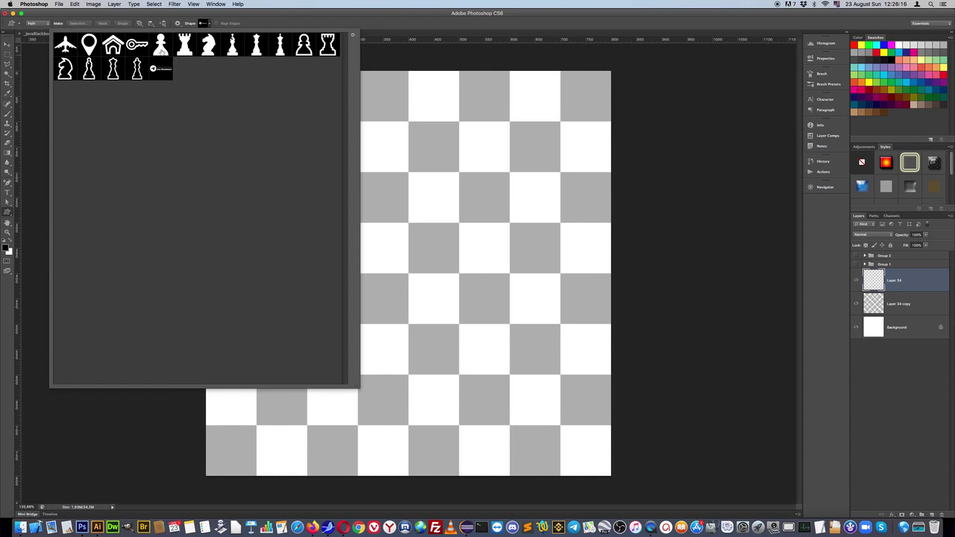
pyautogui.click(161, 50)
pyautogui.click(379, 63)
pyautogui.click(453, 273)
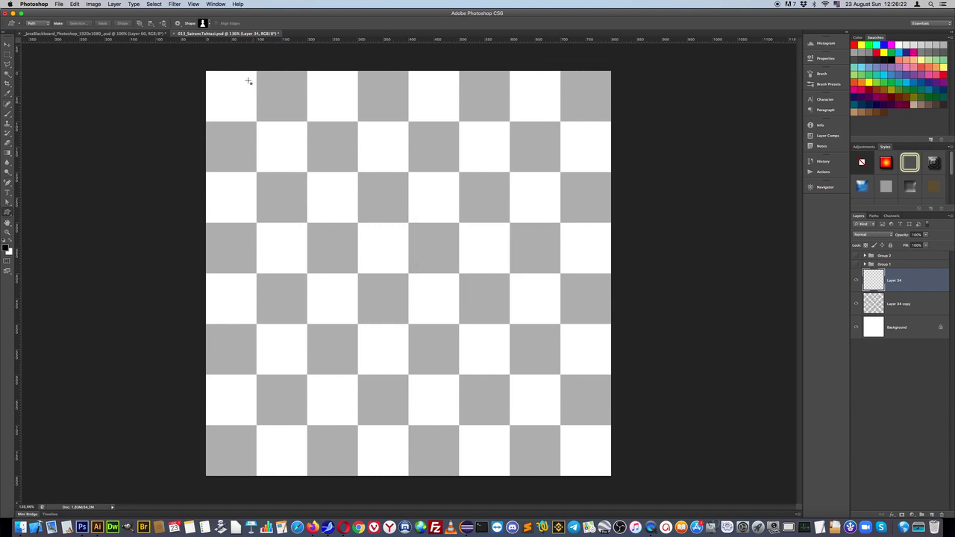
# - In Pixels mode, draw a black pawn in row two's first square, centre it, and copy it across
pyautogui.click(38, 23)
pyautogui.click(42, 30)
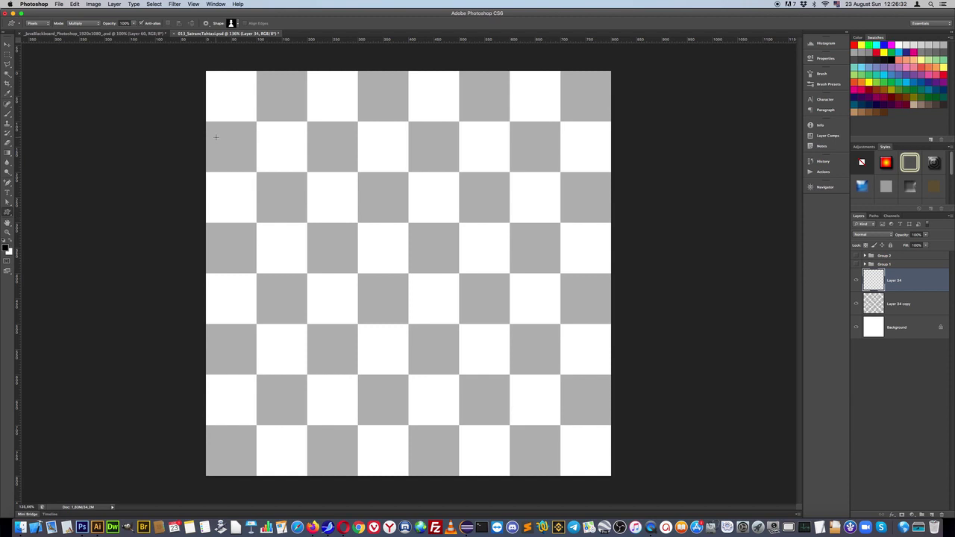
pyautogui.moveTo(217, 129); pyautogui.dragTo(237, 160)
pyautogui.click(856, 280)
pyautogui.click(6, 45)
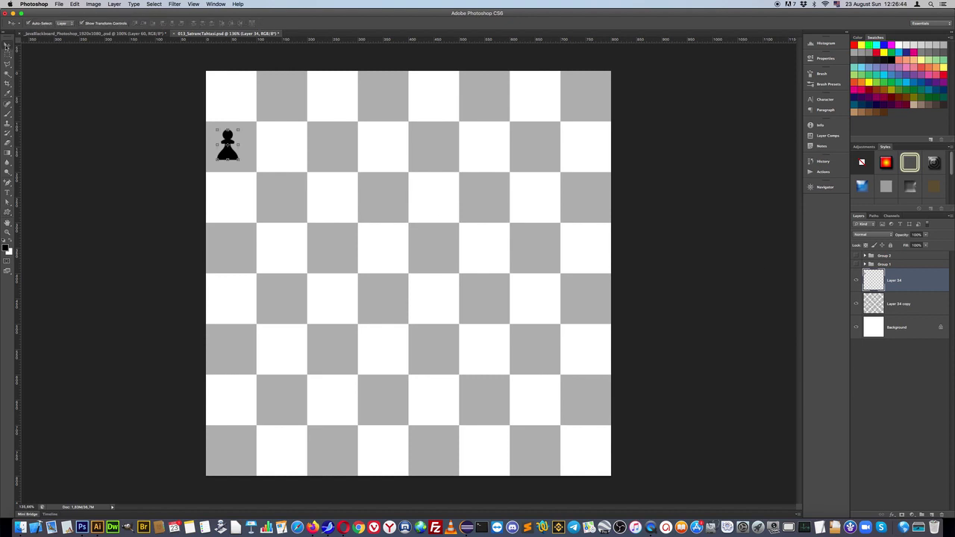
pyautogui.press('Right')
pyautogui.press('Right')
pyautogui.press('Right')
pyautogui.press('Right')
pyautogui.click(83, 23)
pyautogui.keyDown('alt'); pyautogui.moveTo(233, 157); pyautogui.dragTo(584, 158); pyautogui.keyUp('alt')
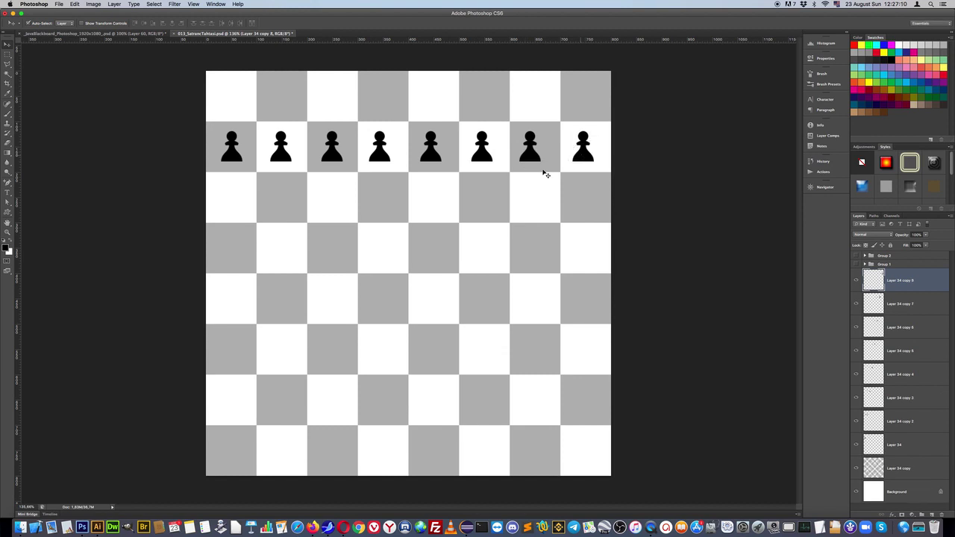
# - Select the rook shape in the Custom Shape picker
pyautogui.click(8, 214)
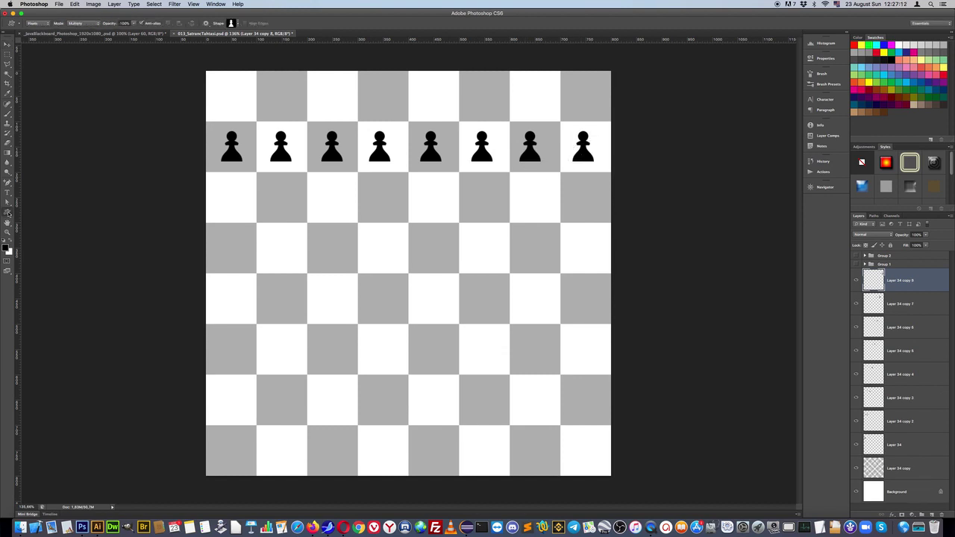
pyautogui.click(239, 24)
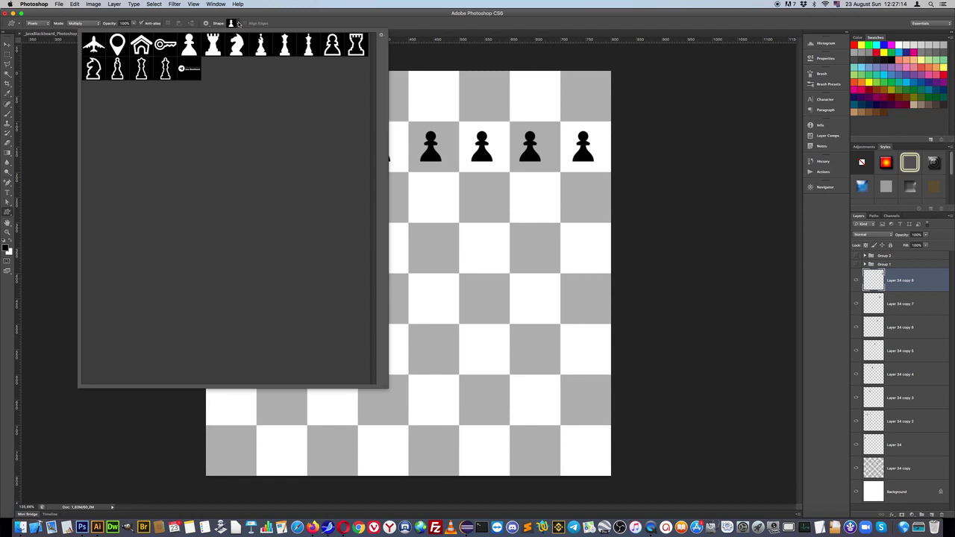
pyautogui.click(214, 46)
pyautogui.doubleClick(214, 46)
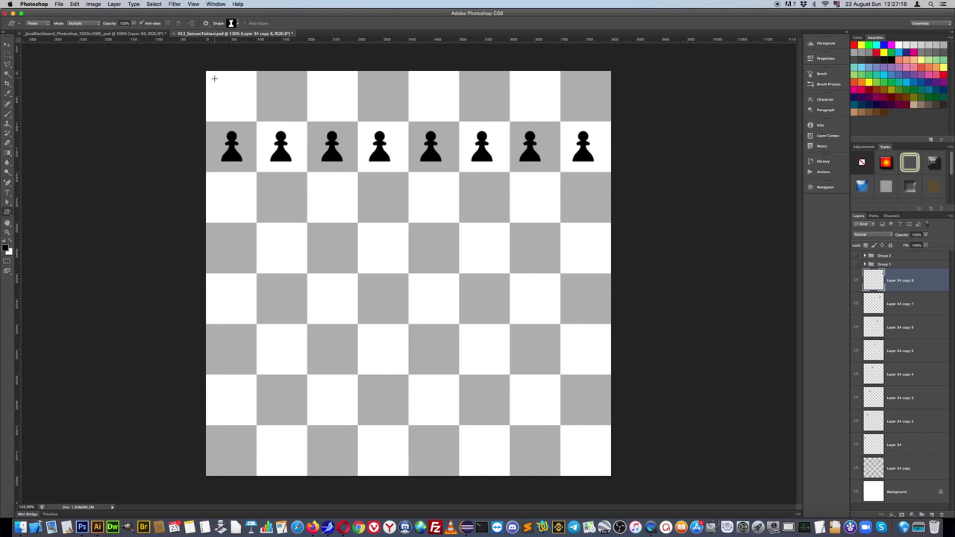
# - On a new layer, draw a black rook top-left and copy it to the top-right corner
pyautogui.click(931, 514)
pyautogui.moveTo(218, 81); pyautogui.dragTo(240, 113)
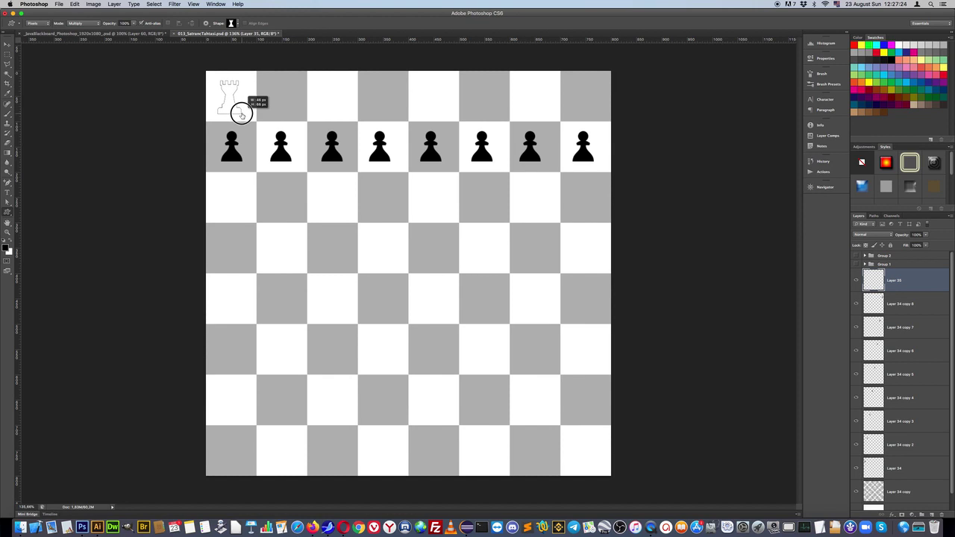
pyautogui.moveTo(241, 113); pyautogui.dragTo(241, 113)
pyautogui.click(8, 47)
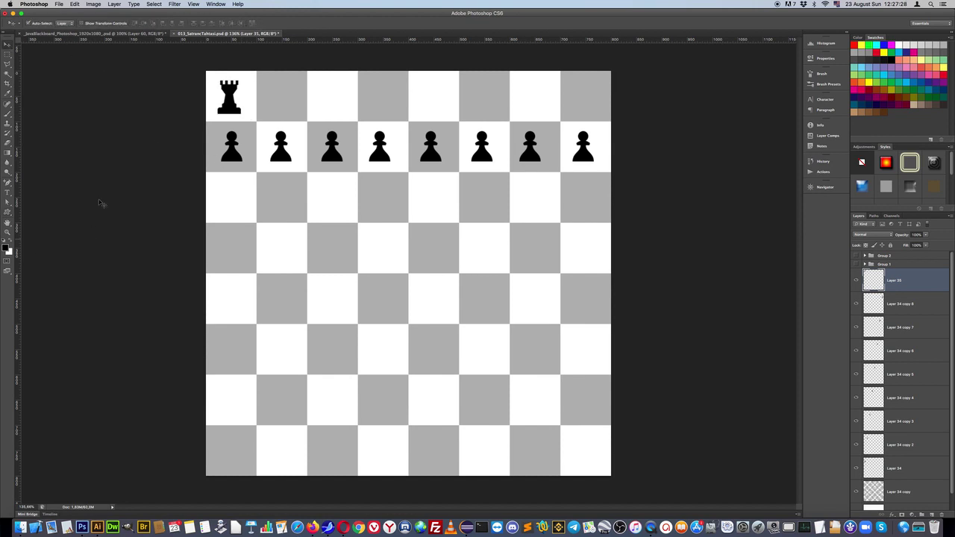
pyautogui.moveTo(233, 105)
pyautogui.mouseDown()
pyautogui.moveTo(439, 124)
pyautogui.moveTo(584, 124)
pyautogui.mouseUp()
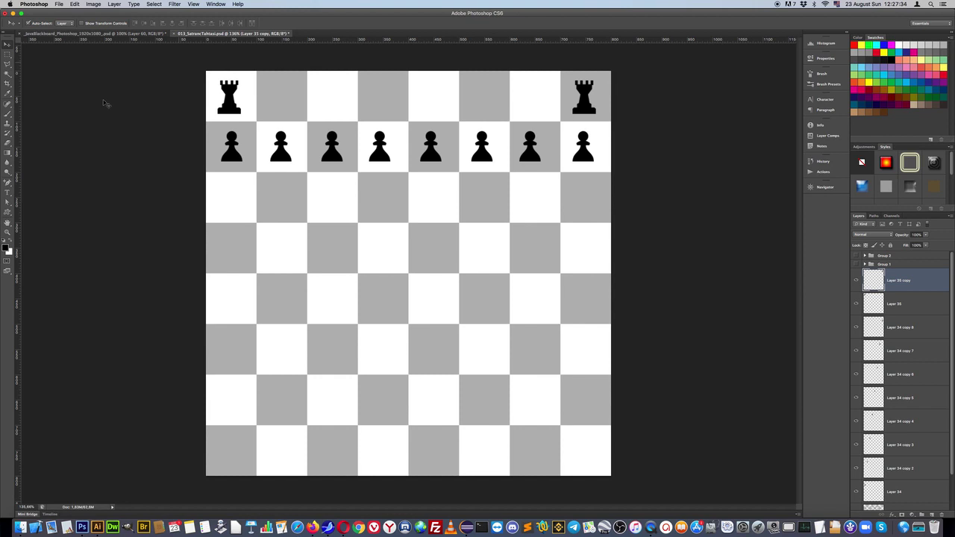
# - Draw a black knight on its own layer in the second top square and copy it to the seventh
pyautogui.click(7, 211)
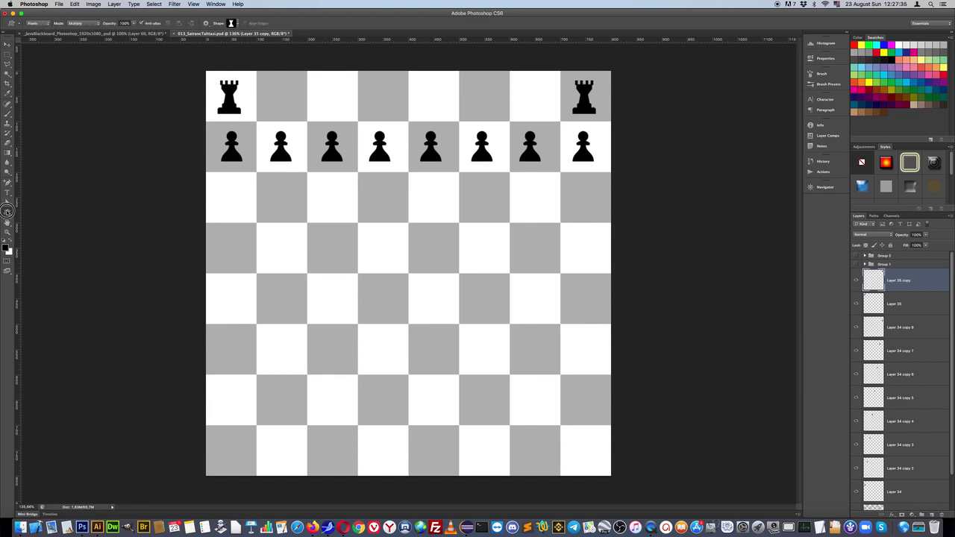
pyautogui.click(237, 23)
pyautogui.click(236, 48)
pyautogui.press('Return')
pyautogui.moveTo(267, 78); pyautogui.dragTo(293, 111)
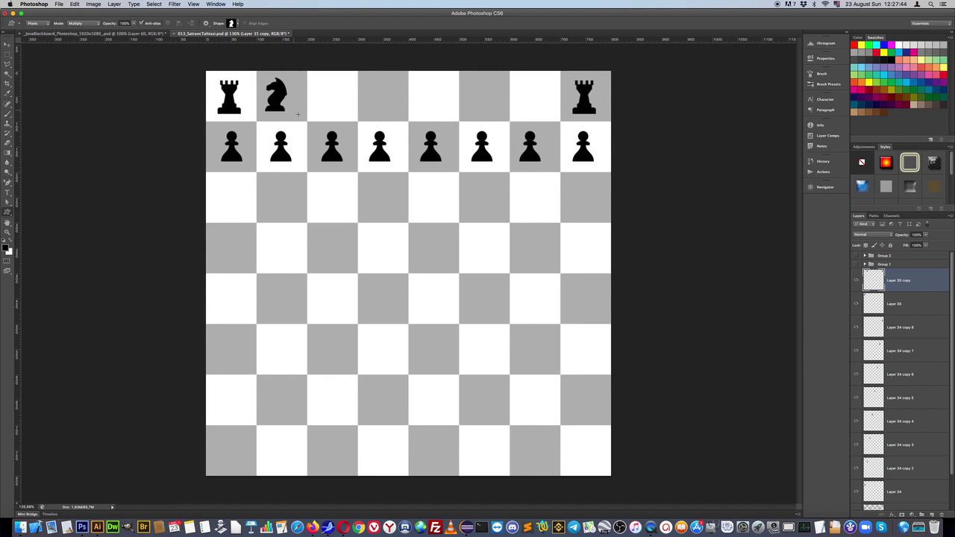
pyautogui.click(857, 281)
pyautogui.press('super+z')
pyautogui.click(932, 516)
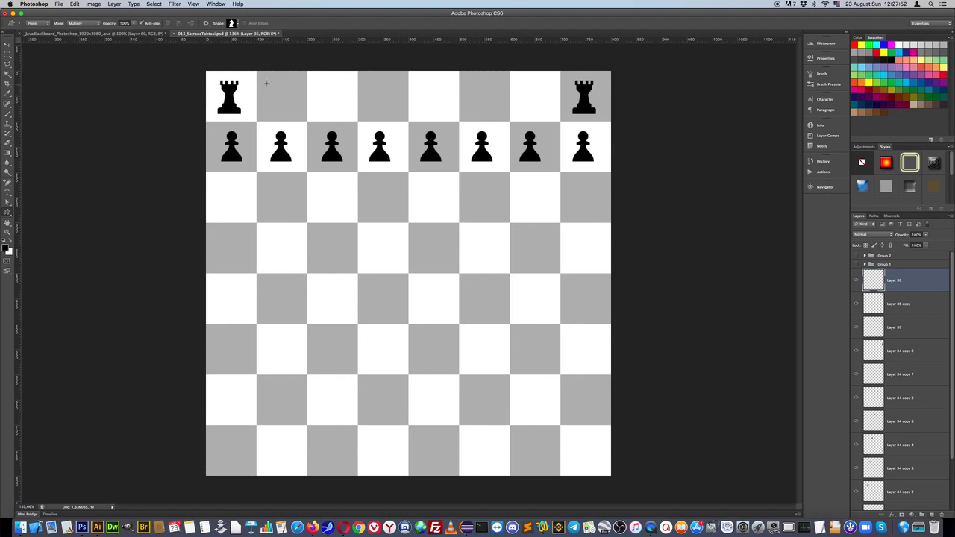
pyautogui.moveTo(267, 79)
pyautogui.mouseDown()
pyautogui.moveTo(292, 114)
pyautogui.moveTo(534, 103)
pyautogui.mouseUp()
pyautogui.press('v')
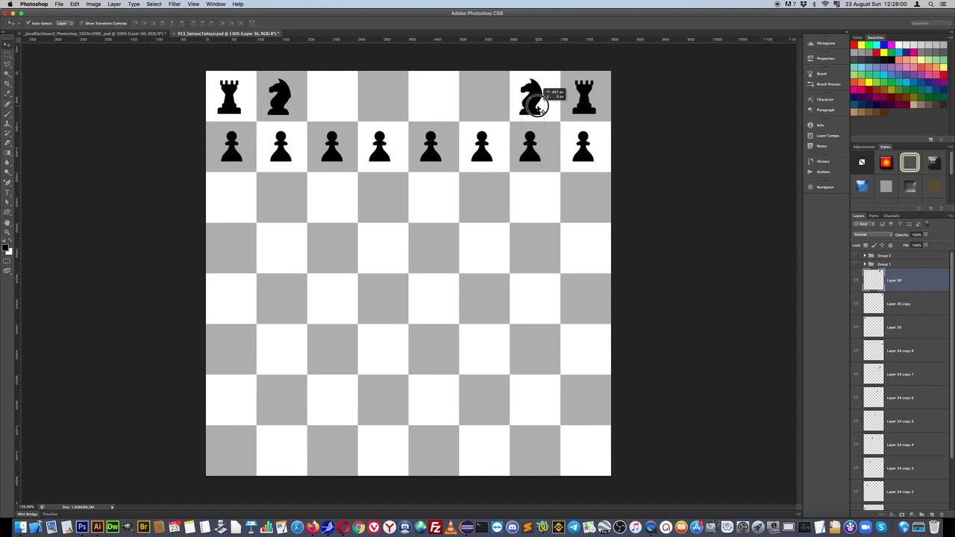
pyautogui.moveTo(460, 115); pyautogui.dragTo(460, 115)
# - Choose the bishop shape and add a new layer for it
pyautogui.click(8, 213)
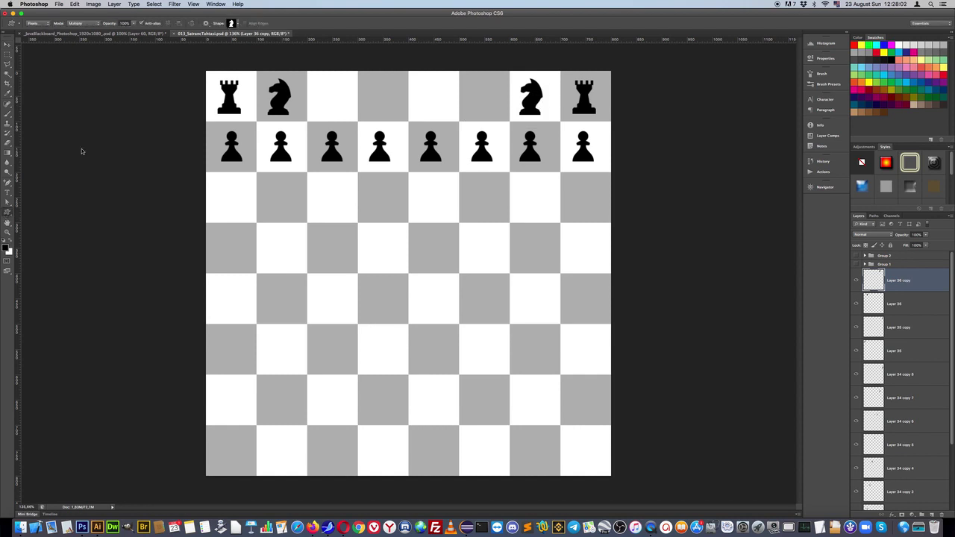
pyautogui.click(235, 23)
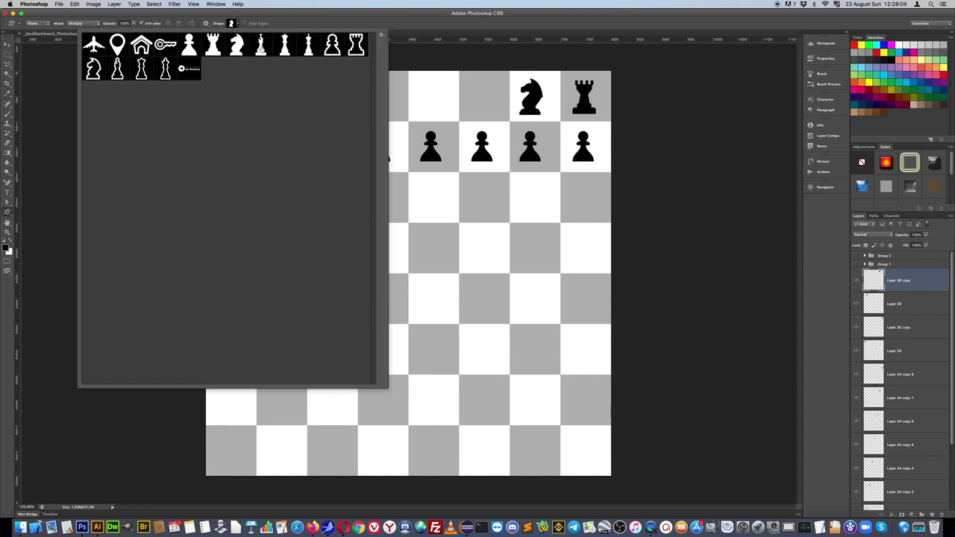
pyautogui.doubleClick(260, 46)
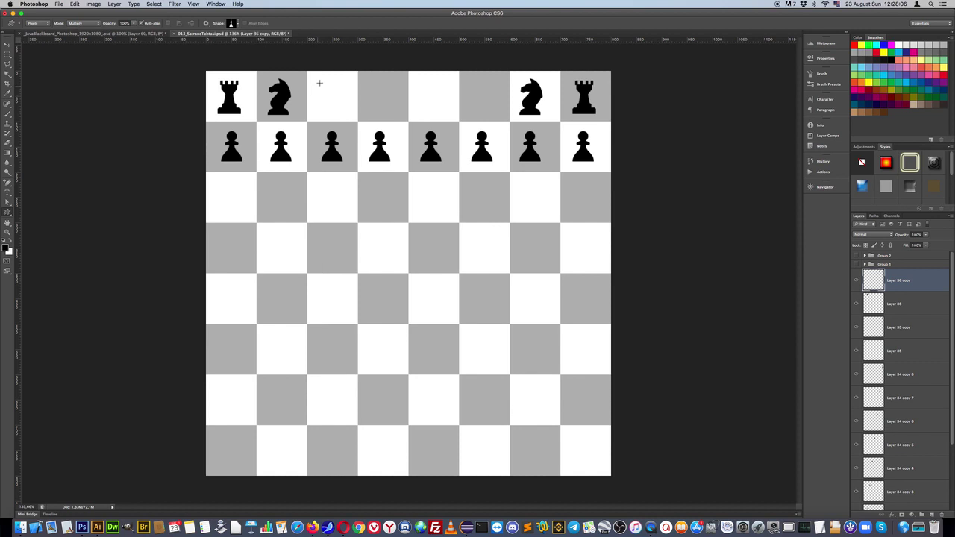
pyautogui.click(923, 515)
# - Draw a black bishop in the third top square and copy it to the sixth
pyautogui.moveTo(318, 78); pyautogui.dragTo(348, 112)
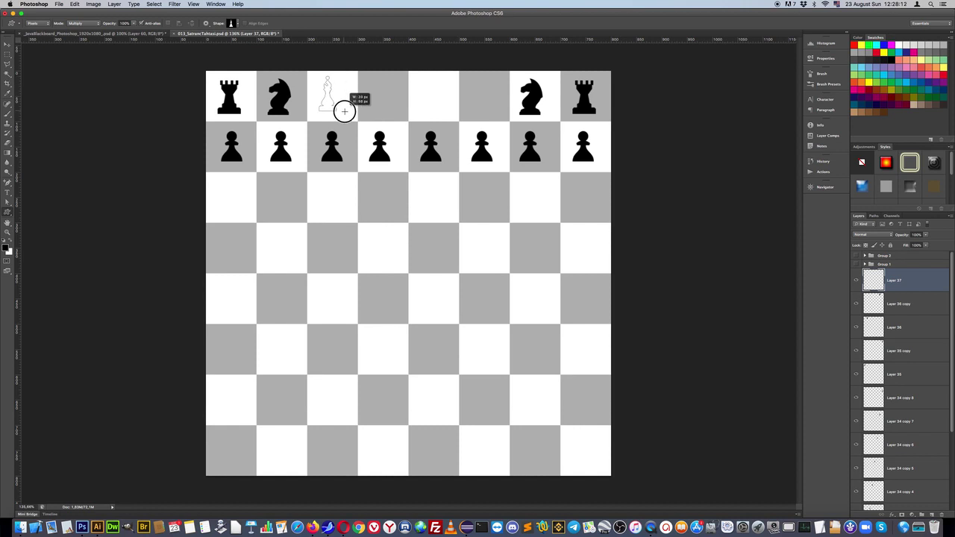
pyautogui.moveTo(348, 112); pyautogui.dragTo(348, 114)
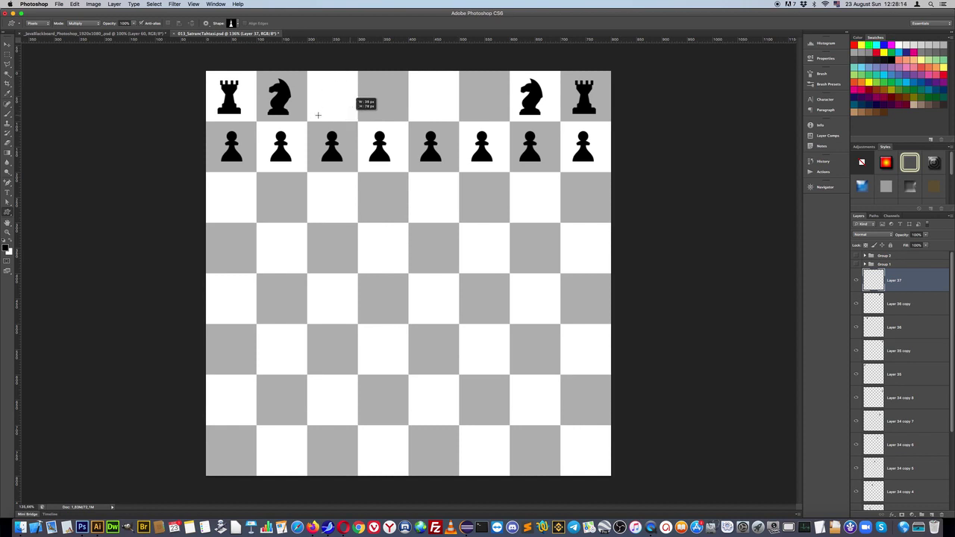
pyautogui.click(8, 45)
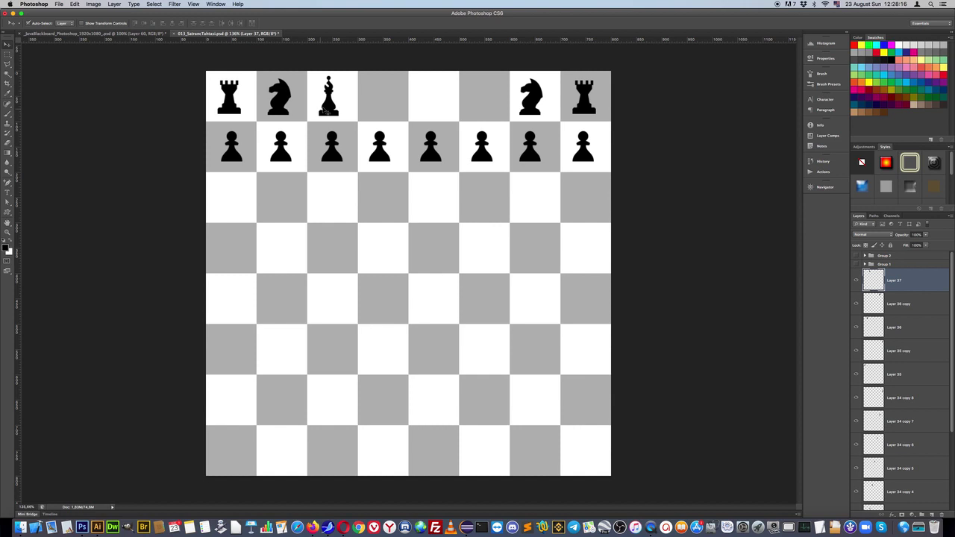
pyautogui.moveTo(328, 107); pyautogui.dragTo(484, 113)
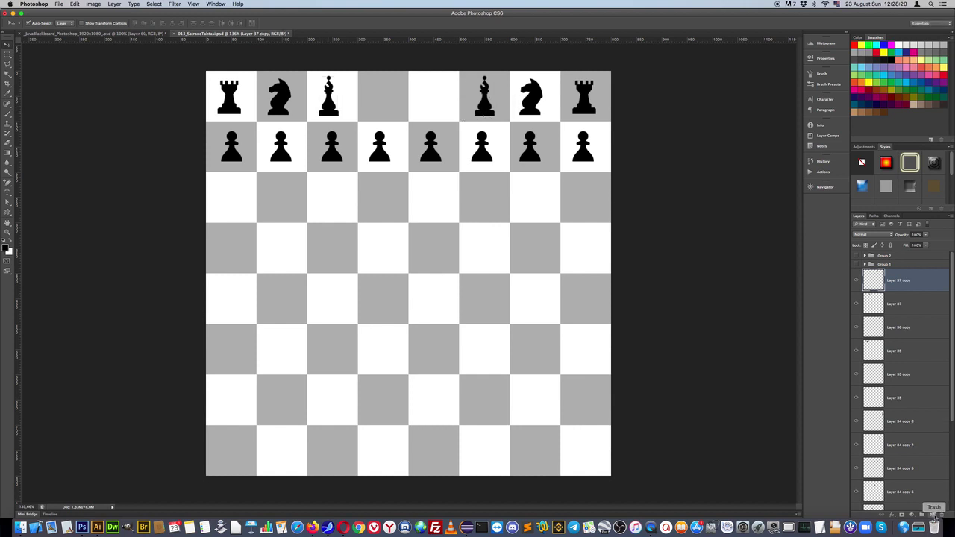
# - On a new layer, draw the black queen in the fourth top square and centre it
pyautogui.click(932, 515)
pyautogui.click(8, 211)
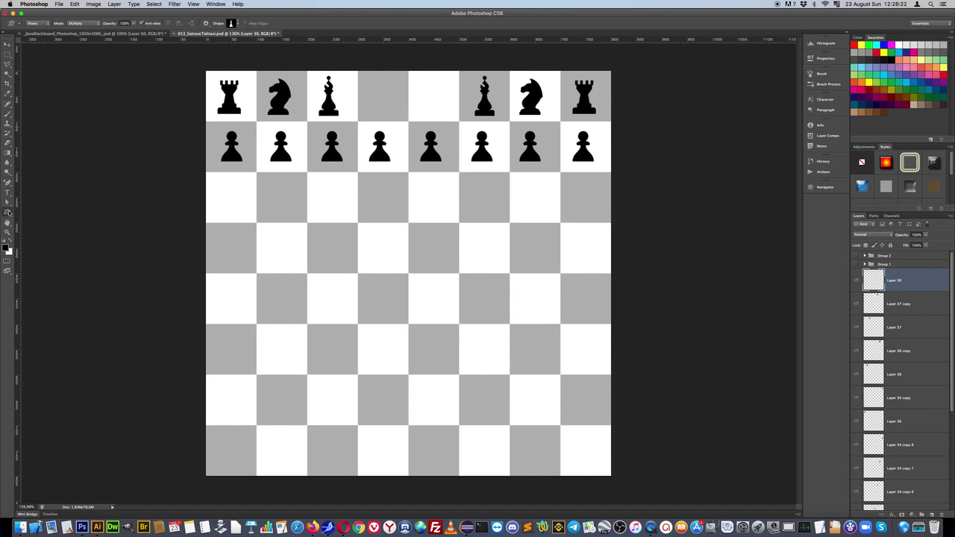
pyautogui.click(237, 25)
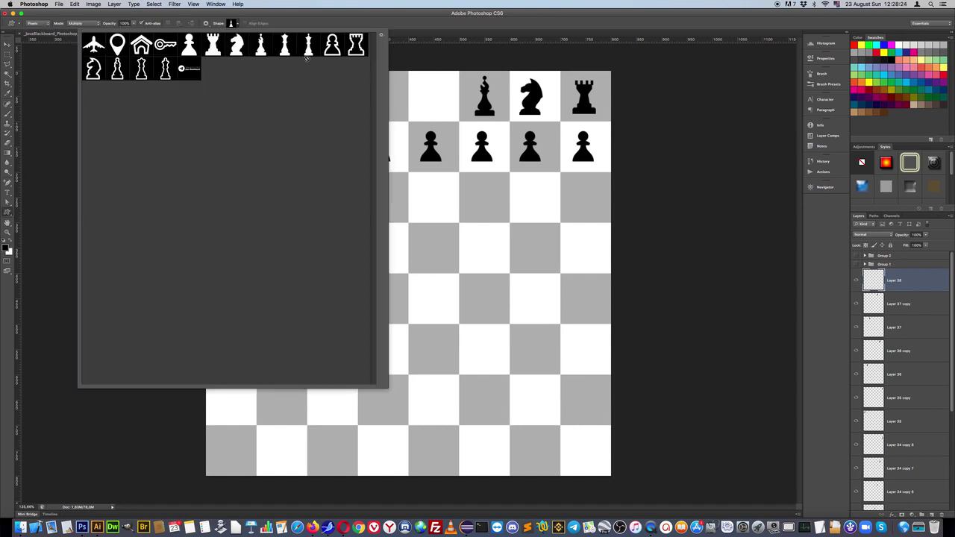
pyautogui.doubleClick(284, 47)
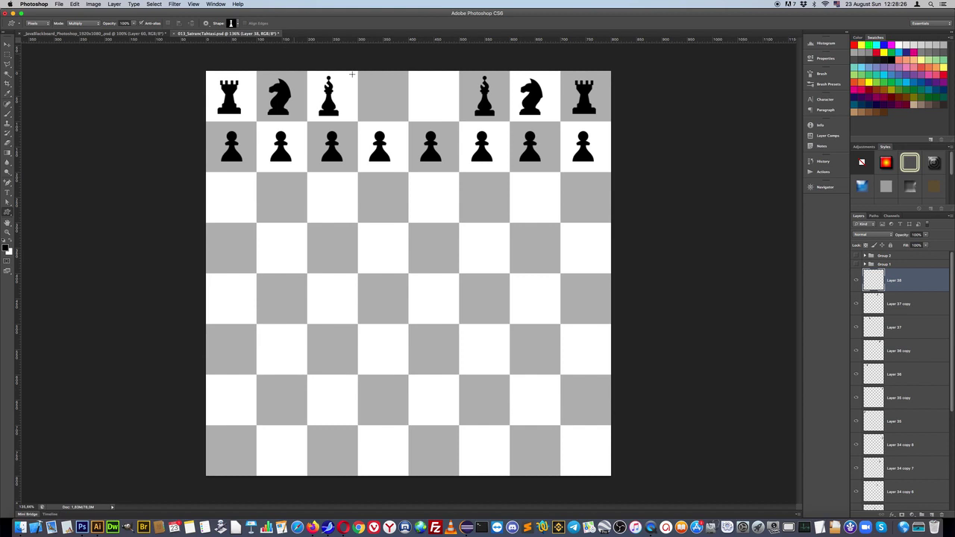
pyautogui.moveTo(370, 75); pyautogui.dragTo(400, 116)
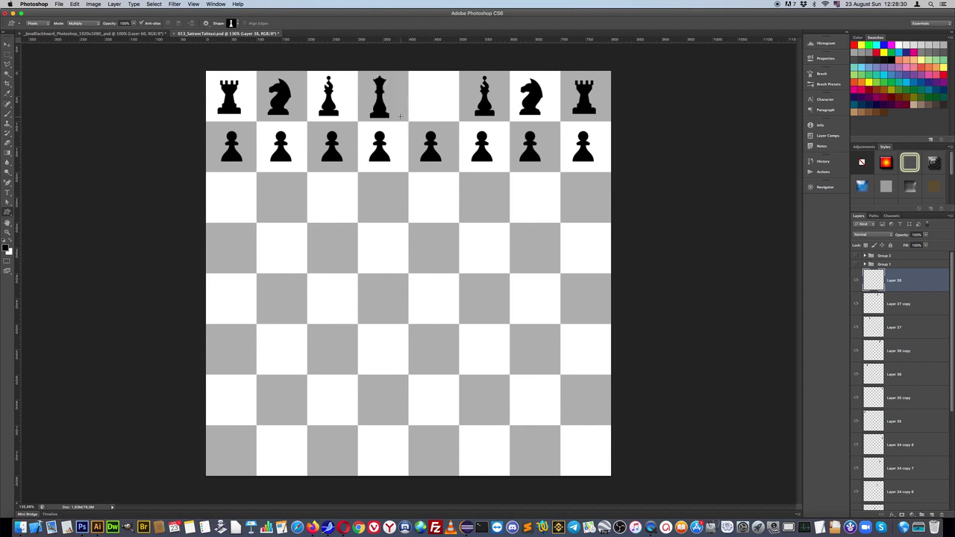
pyautogui.click(9, 46)
pyautogui.press('Right')
pyautogui.press('Right')
pyautogui.press('Right')
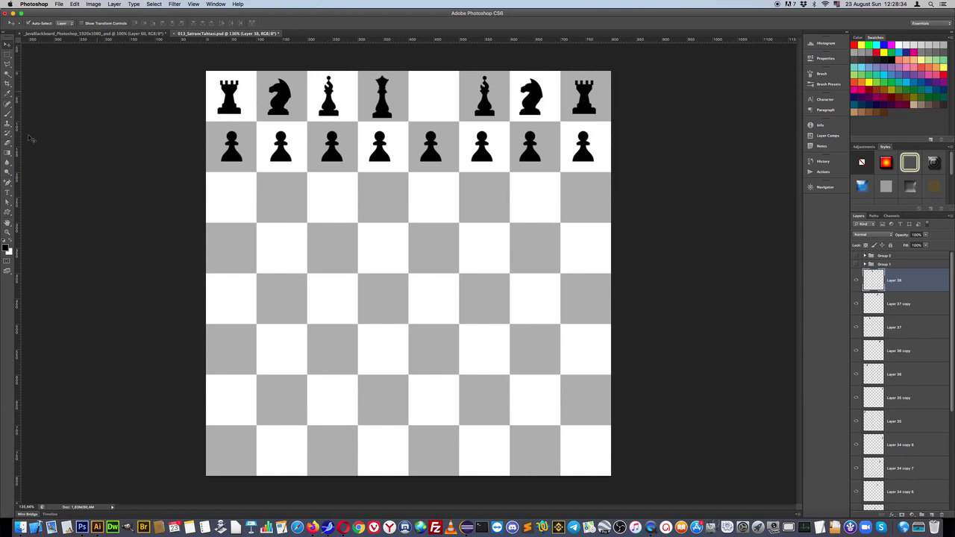
# - On a new layer, draw the black king in the fifth top square and centre it
pyautogui.press('u')
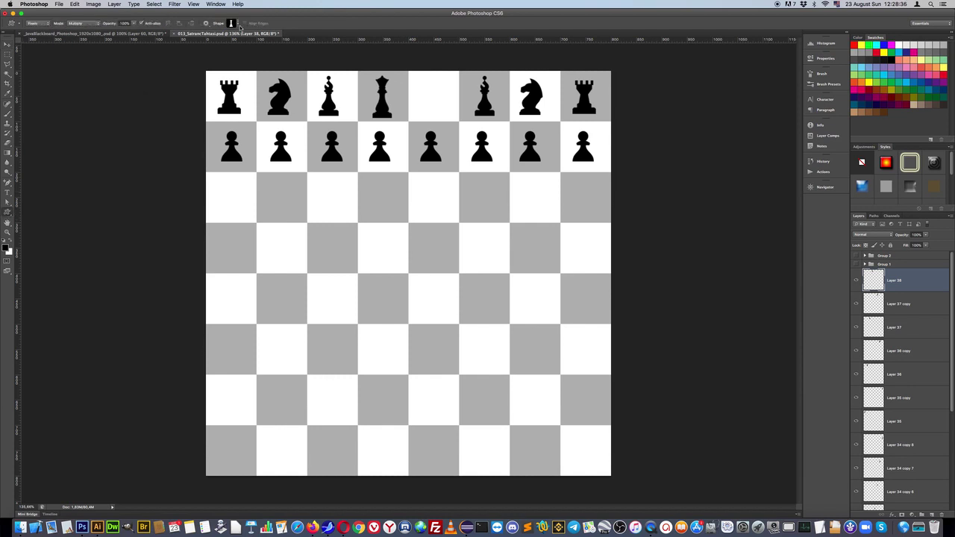
pyautogui.click(238, 23)
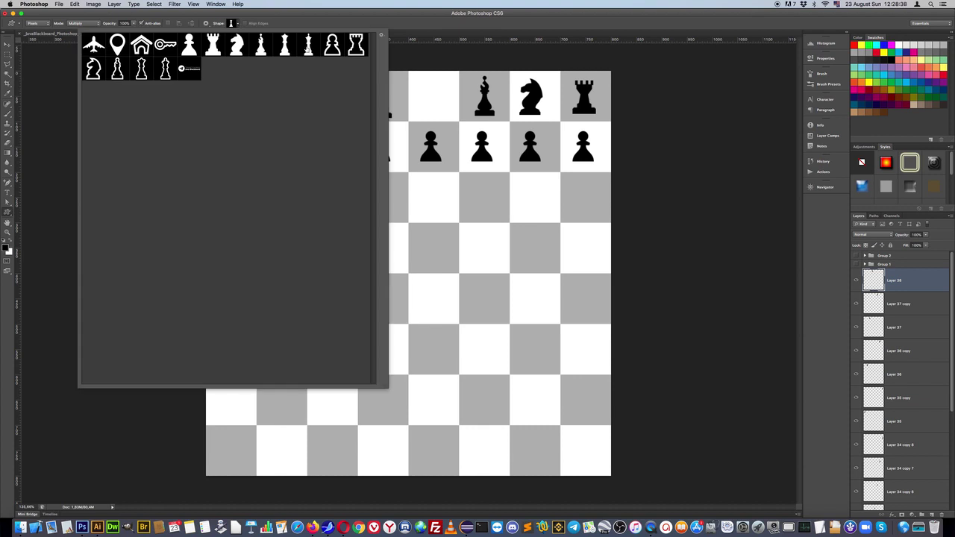
pyautogui.doubleClick(309, 47)
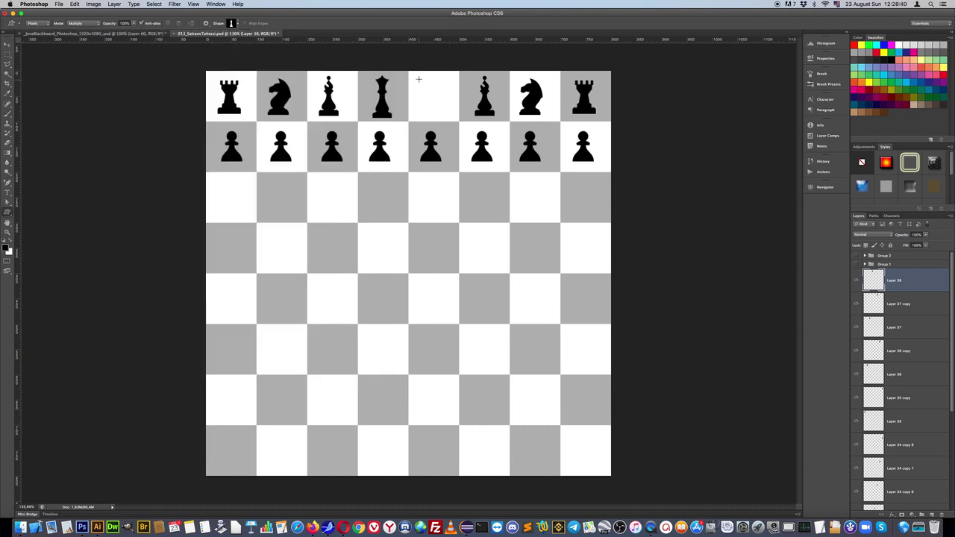
pyautogui.click(931, 513)
pyautogui.moveTo(420, 75); pyautogui.dragTo(453, 116)
pyautogui.click(9, 45)
pyautogui.press('Right')
pyautogui.press('Right')
pyautogui.press('Right')
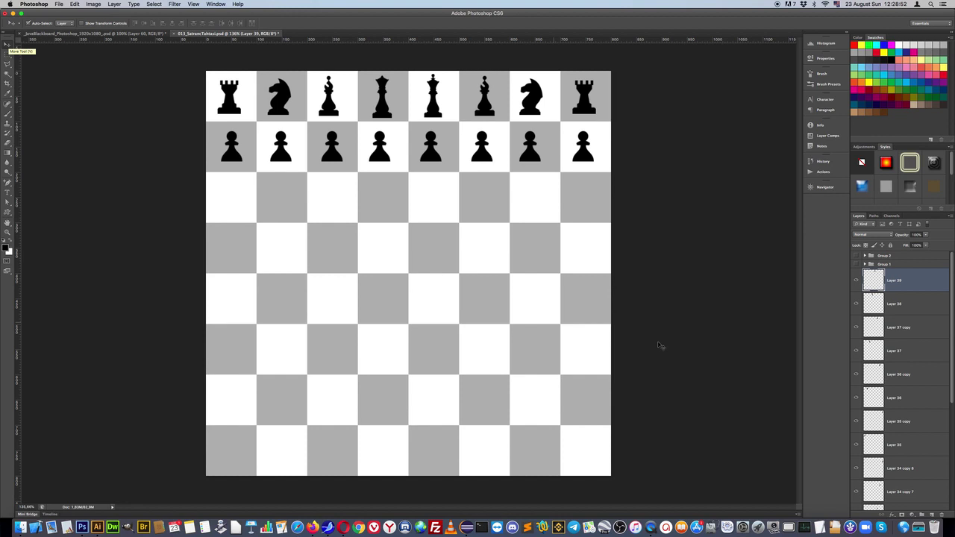
pyautogui.click(932, 514)
pyautogui.click(8, 212)
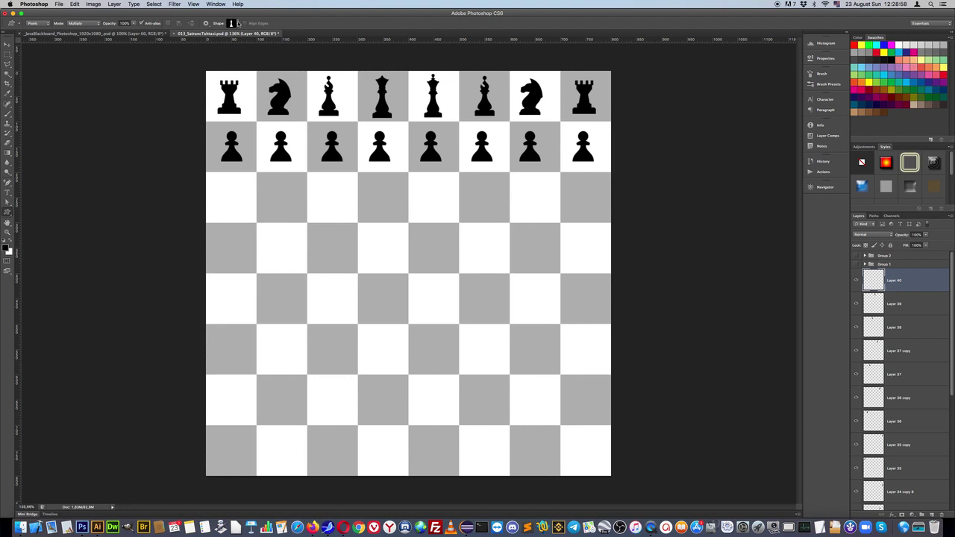
# - Draw an outlined white pawn in the second-from-bottom row's first square and copy it across the row
pyautogui.click(239, 25)
pyautogui.click(333, 48)
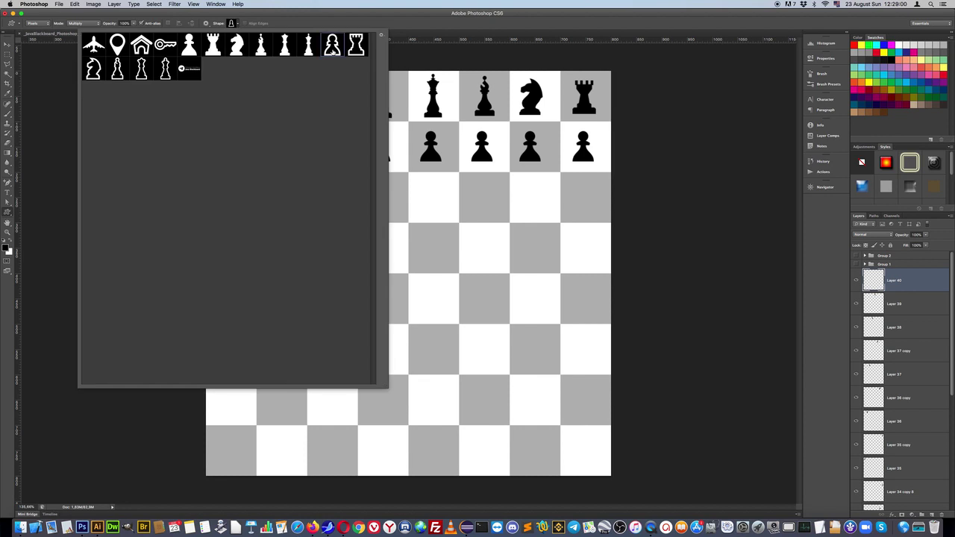
pyautogui.press('Return')
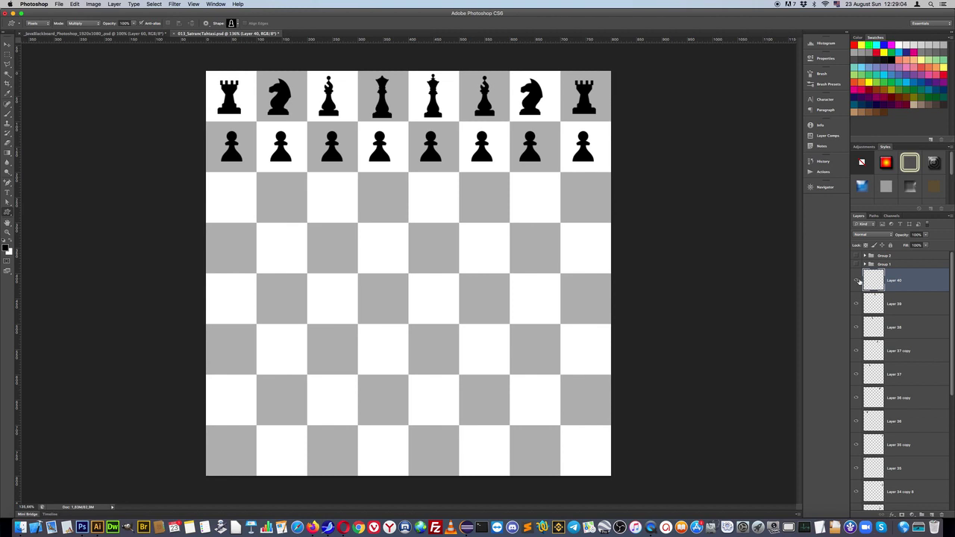
pyautogui.click(856, 281)
pyautogui.moveTo(216, 384); pyautogui.dragTo(236, 414)
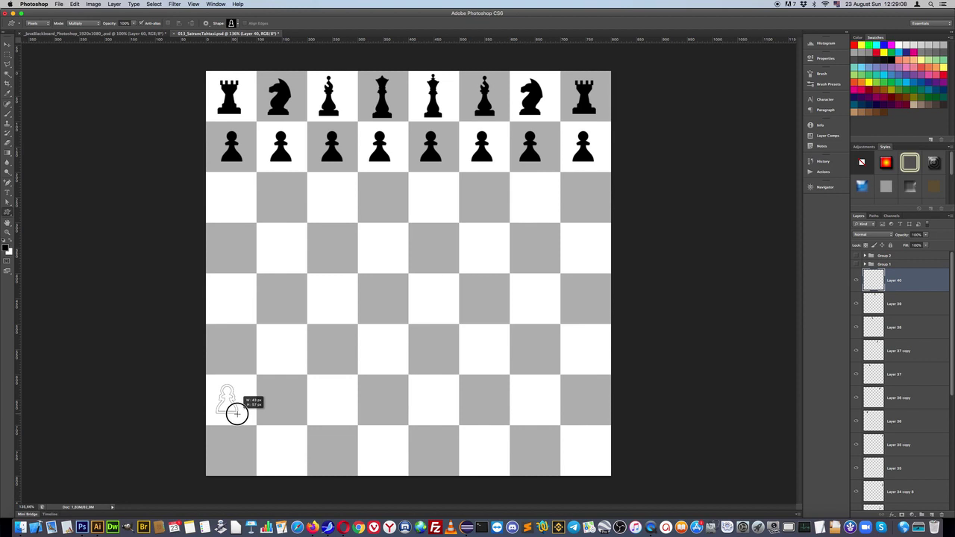
pyautogui.click(7, 45)
pyautogui.press('Right')
pyautogui.press('Right')
pyautogui.press('Right')
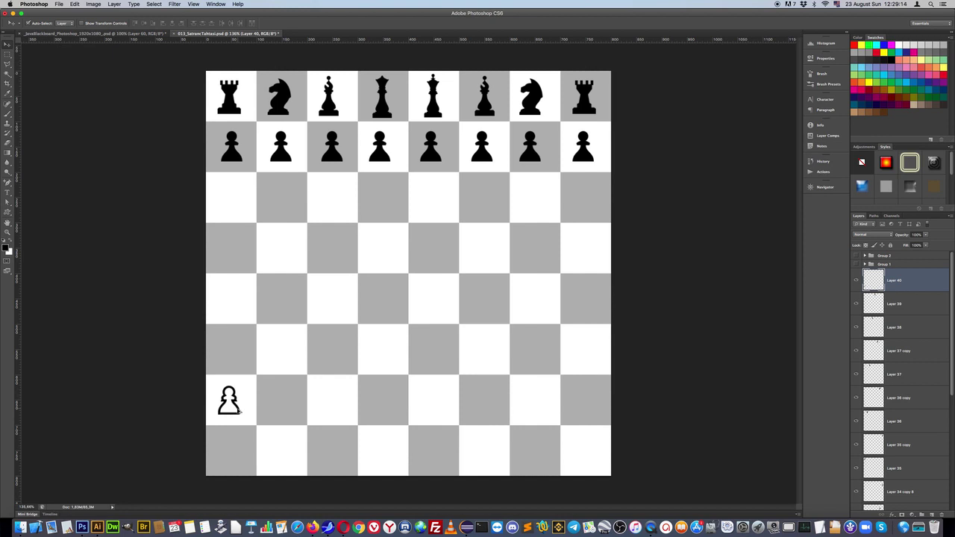
pyautogui.moveTo(240, 402); pyautogui.dragTo(542, 405)
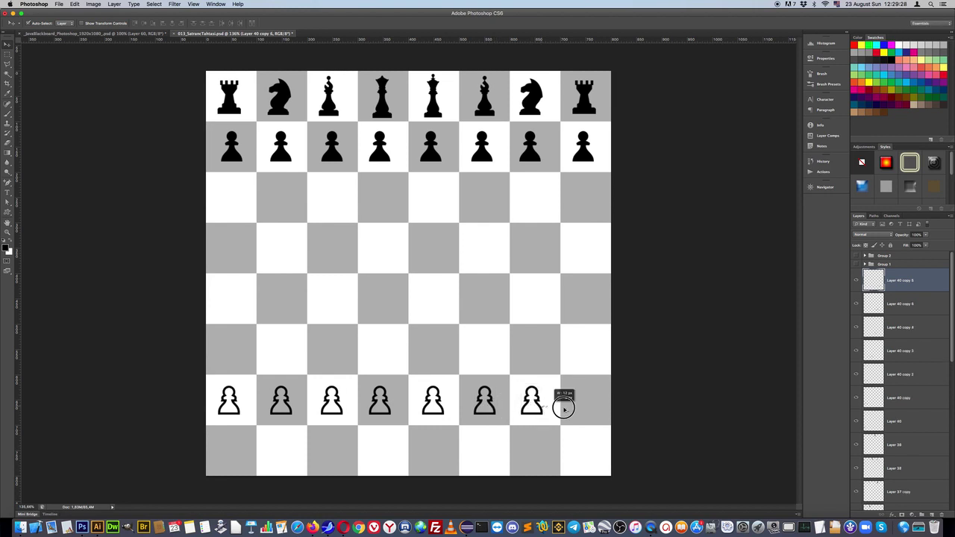
pyautogui.moveTo(543, 409); pyautogui.dragTo(587, 401)
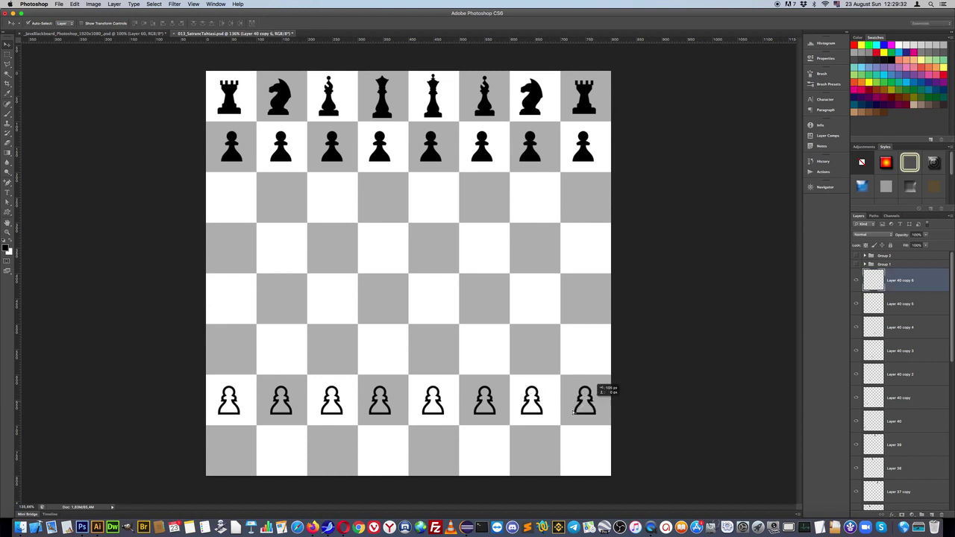
pyautogui.click(8, 211)
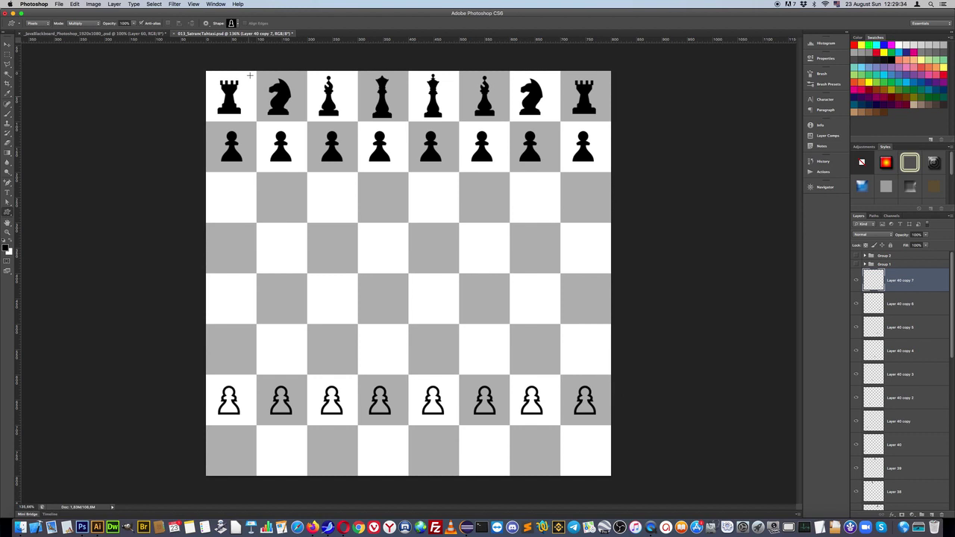
# - Draw outlined white rooks in the bottom corners, then open Image > Canvas Size (800×800)
pyautogui.click(239, 24)
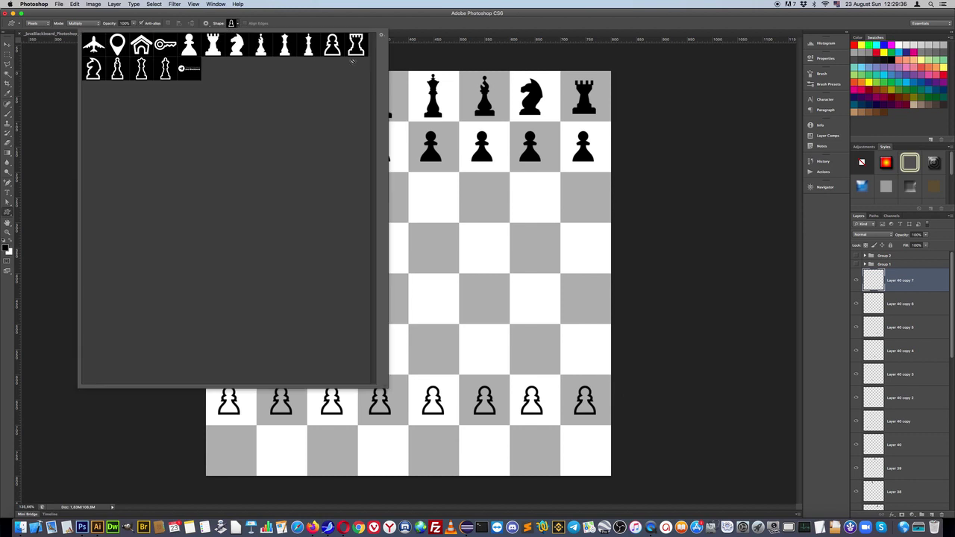
pyautogui.doubleClick(356, 47)
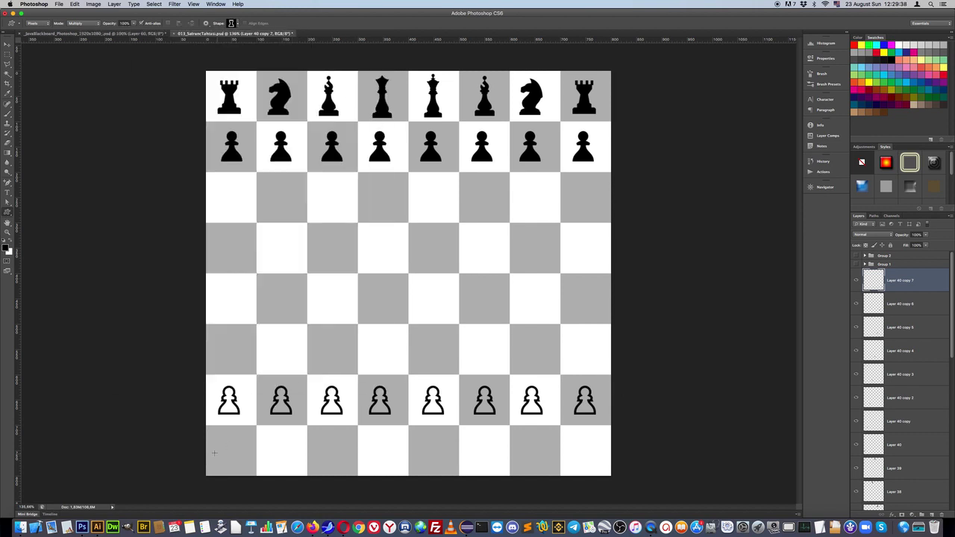
pyautogui.click(932, 514)
pyautogui.moveTo(217, 436)
pyautogui.mouseDown()
pyautogui.moveTo(246, 473)
pyautogui.moveTo(602, 449)
pyautogui.mouseUp()
pyautogui.press('v')
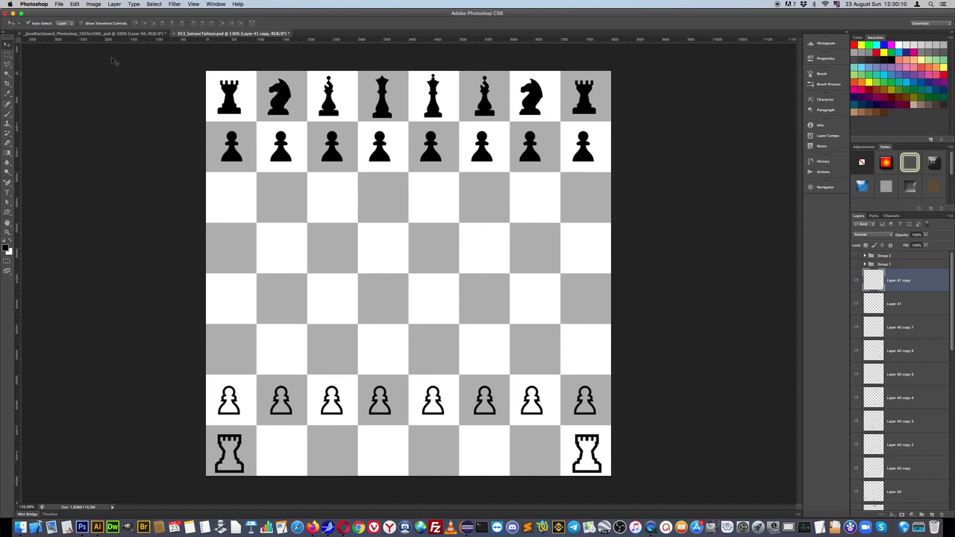
pyautogui.click(94, 5)
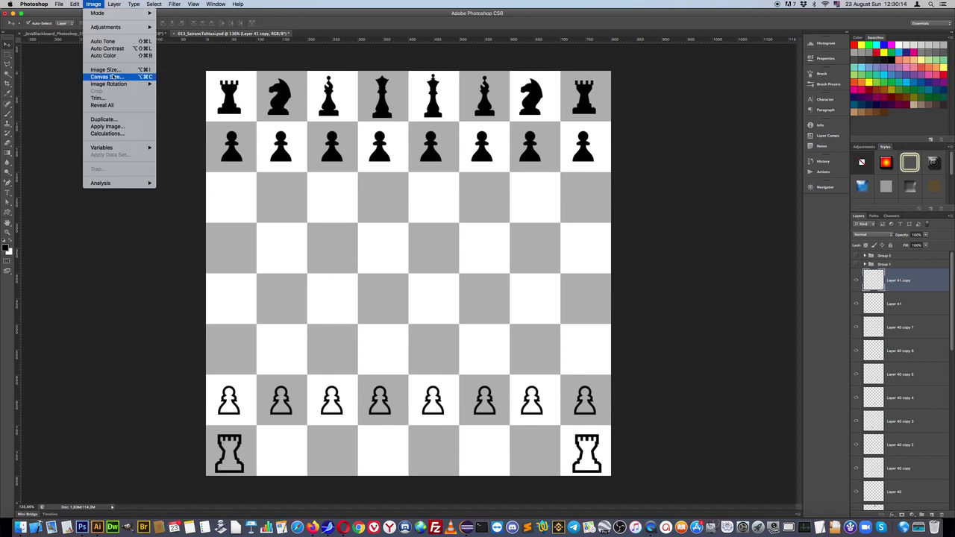
pyautogui.click(111, 77)
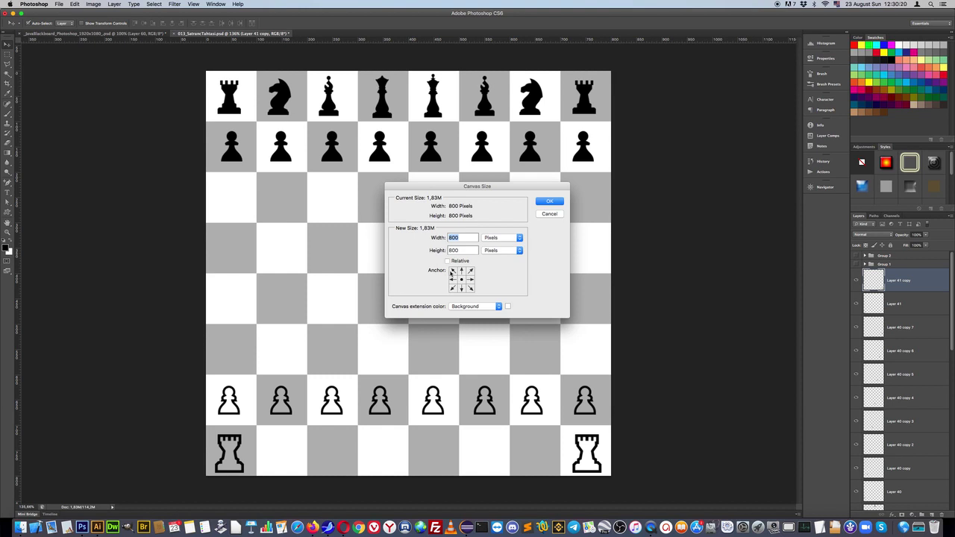
# - Enlarge the canvas to 900×900 pixels anchored top-left, then add a new empty layer
pyautogui.click(453, 272)
pyautogui.write('900')
pyautogui.press('Tab')
pyautogui.write('900')
pyautogui.click(549, 202)
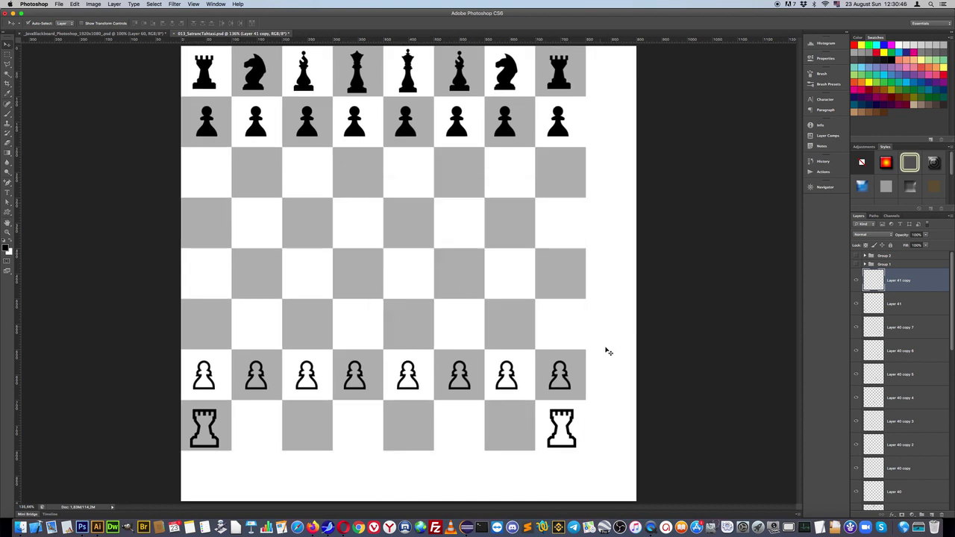
pyautogui.click(931, 514)
# - Type the letter row 'ABCDEFGH' just below the board's bottom-left corner
pyautogui.press('t')
pyautogui.click(205, 480)
pyautogui.write('1')
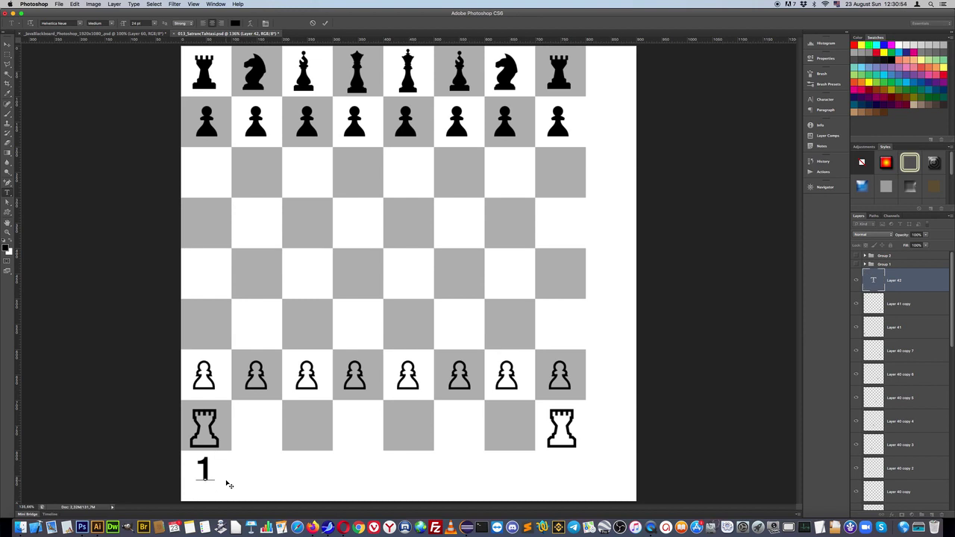
pyautogui.doubleClick(183, 472)
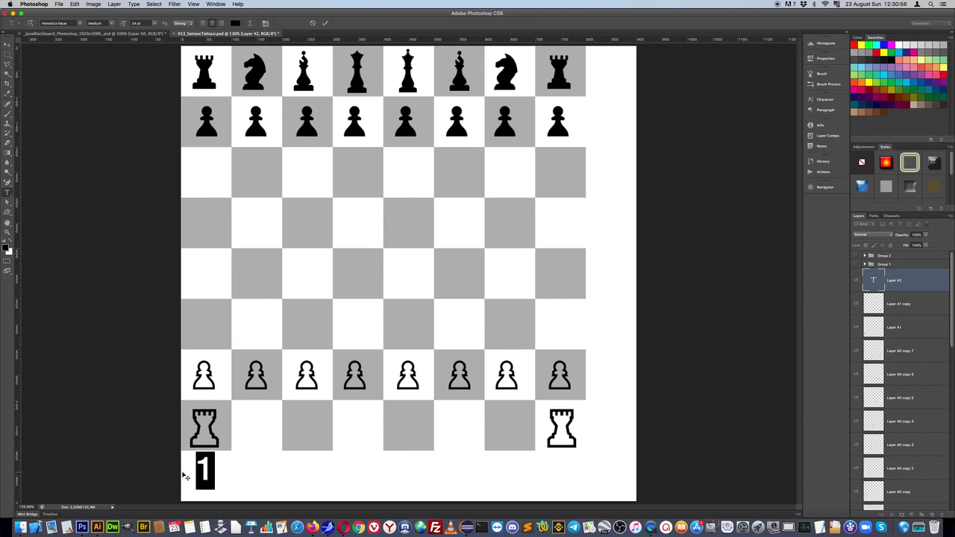
pyautogui.write('AB')
pyautogui.write('CDEFGH')
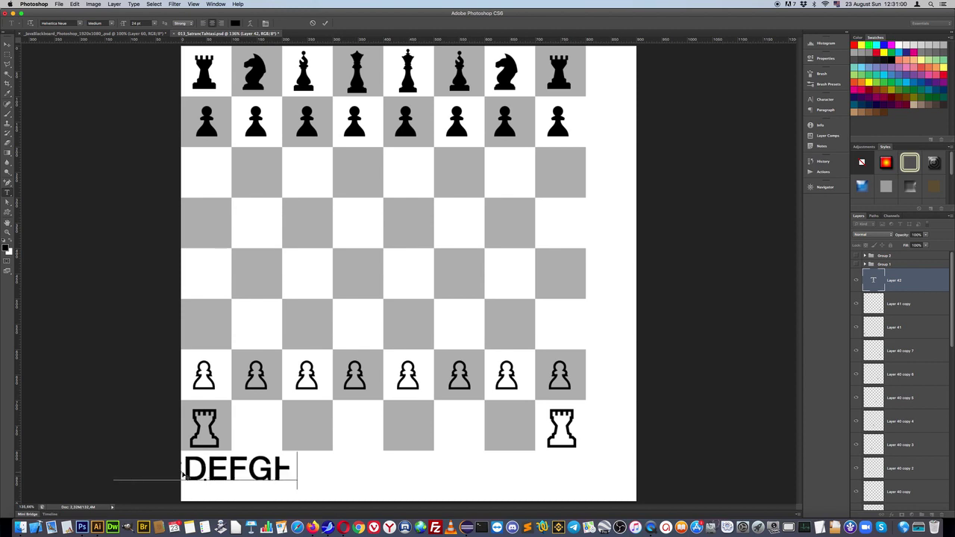
pyautogui.click(9, 45)
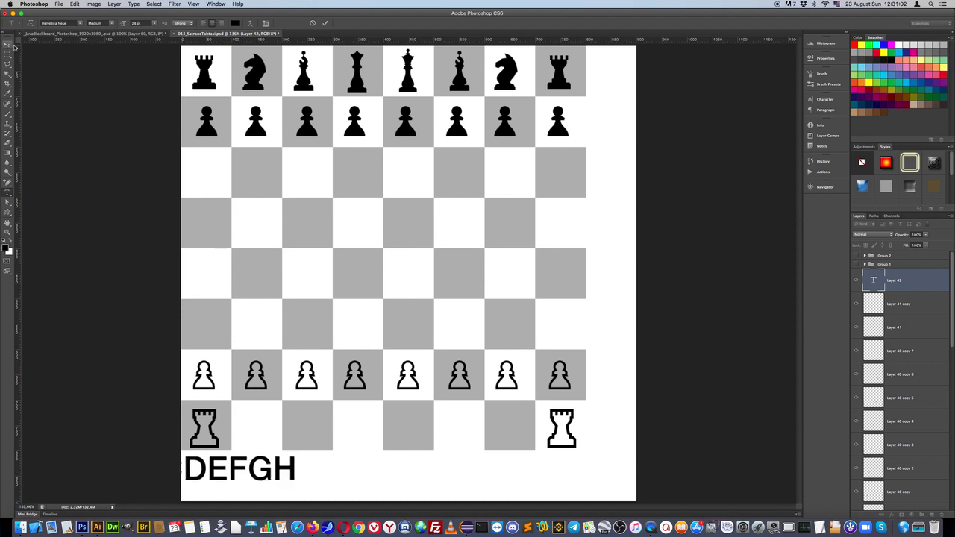
# - Realign the ABCDEFGH text so it fits on the canvas and move it under the board's left edge
pyautogui.click(8, 191)
pyautogui.click(258, 468)
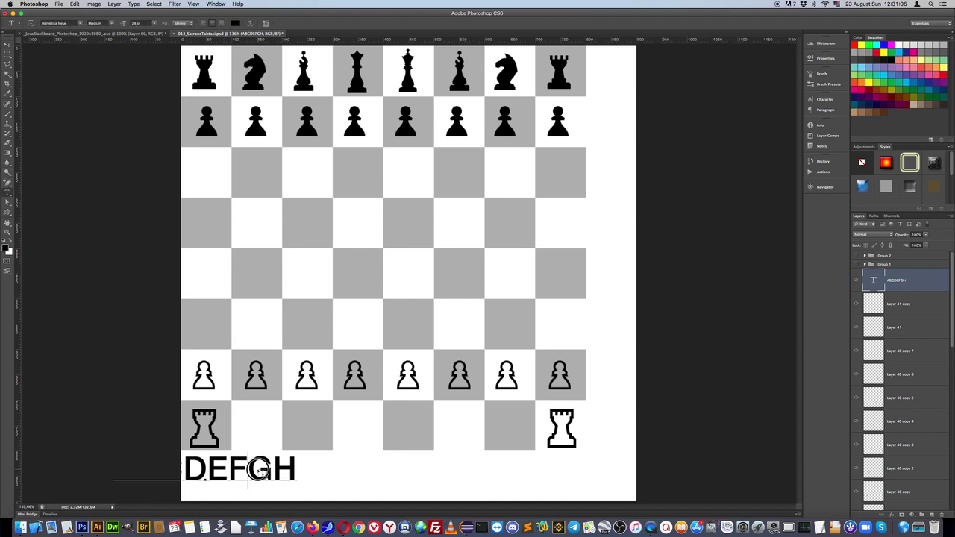
pyautogui.doubleClick(258, 469)
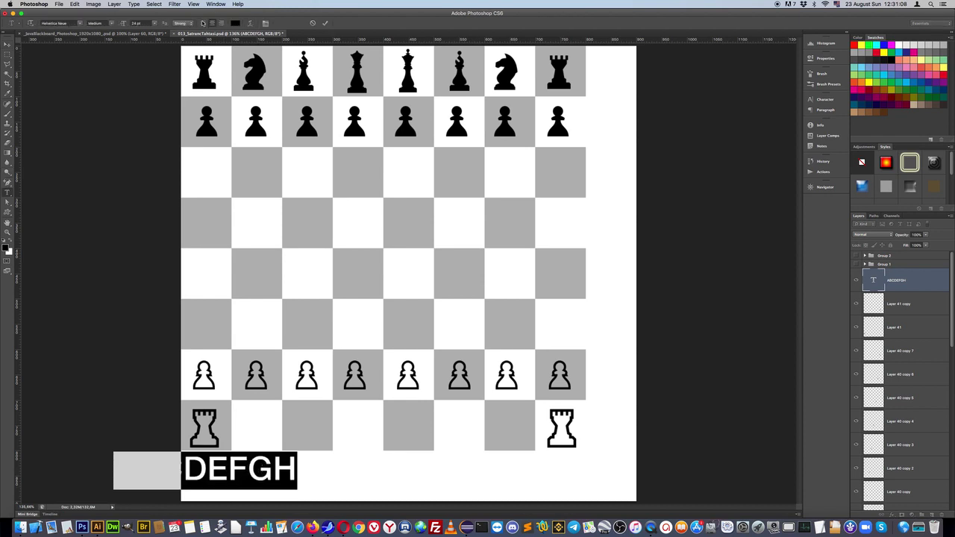
pyautogui.click(202, 23)
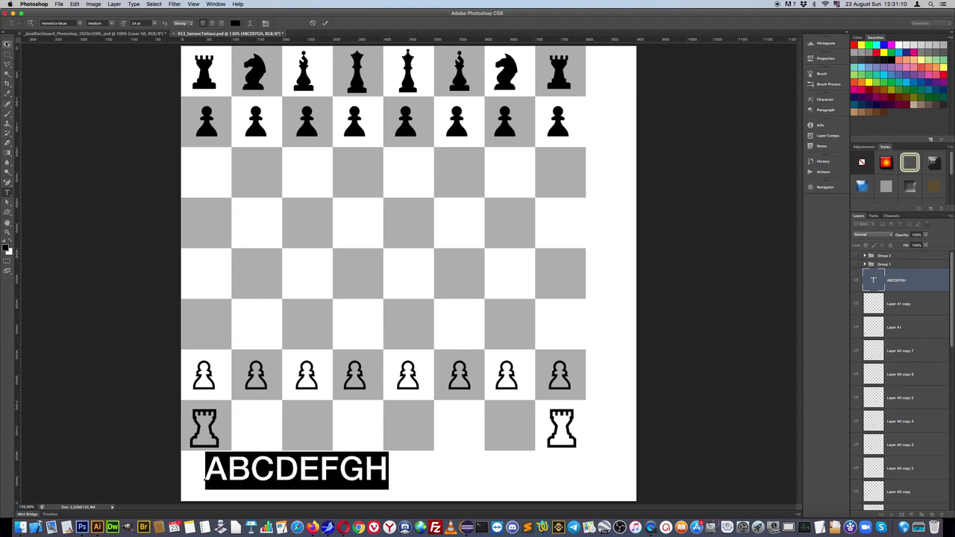
pyautogui.click(7, 44)
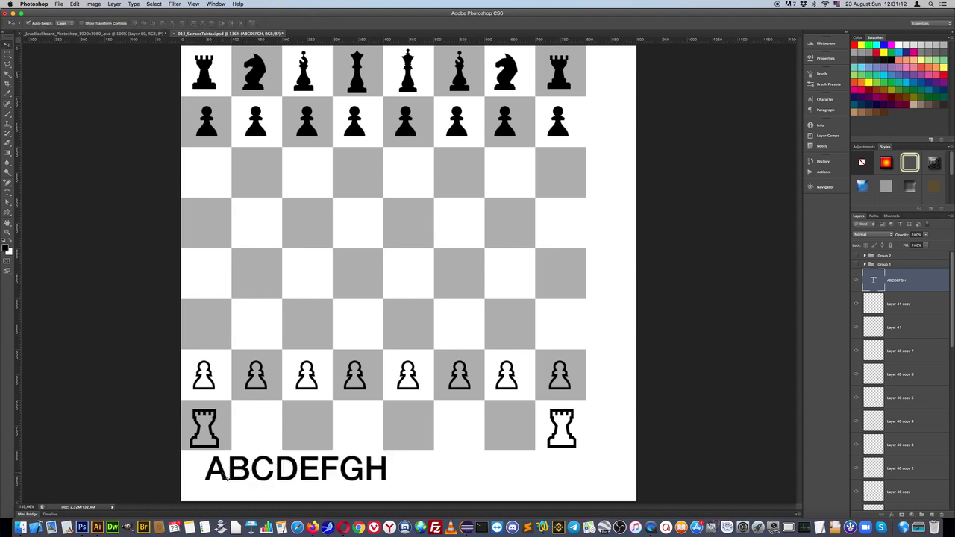
pyautogui.moveTo(216, 476); pyautogui.dragTo(217, 476)
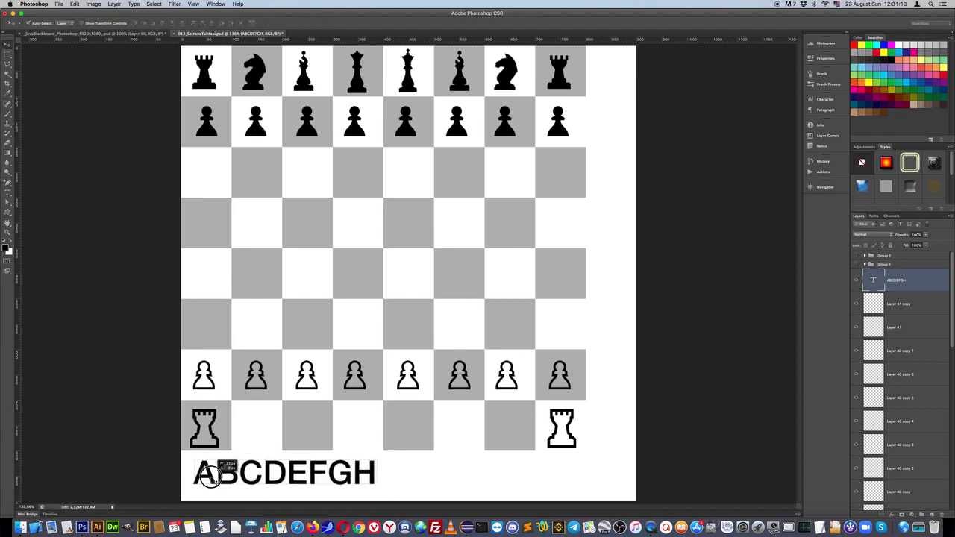
# - Select all the ABCDEFGH letters and bring up the character settings
pyautogui.click(6, 192)
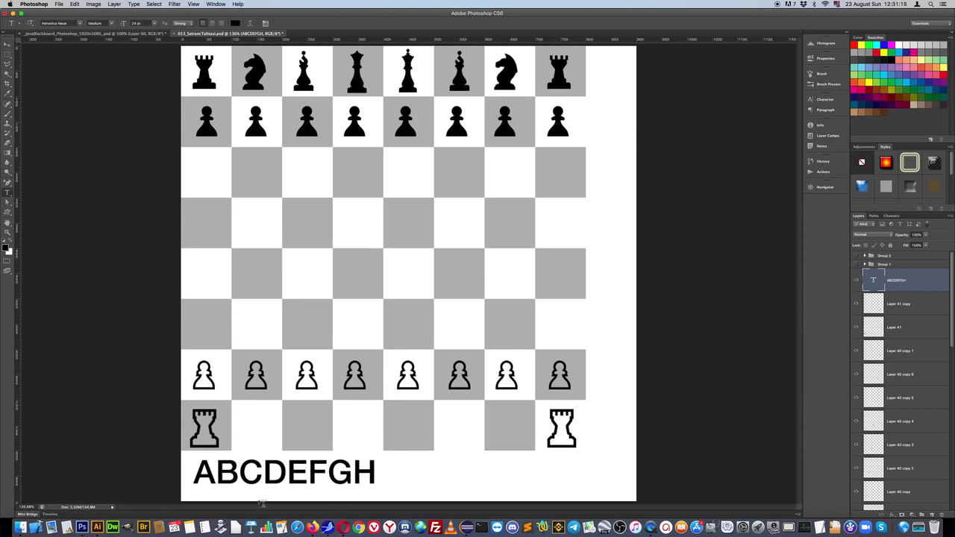
pyautogui.doubleClick(218, 470)
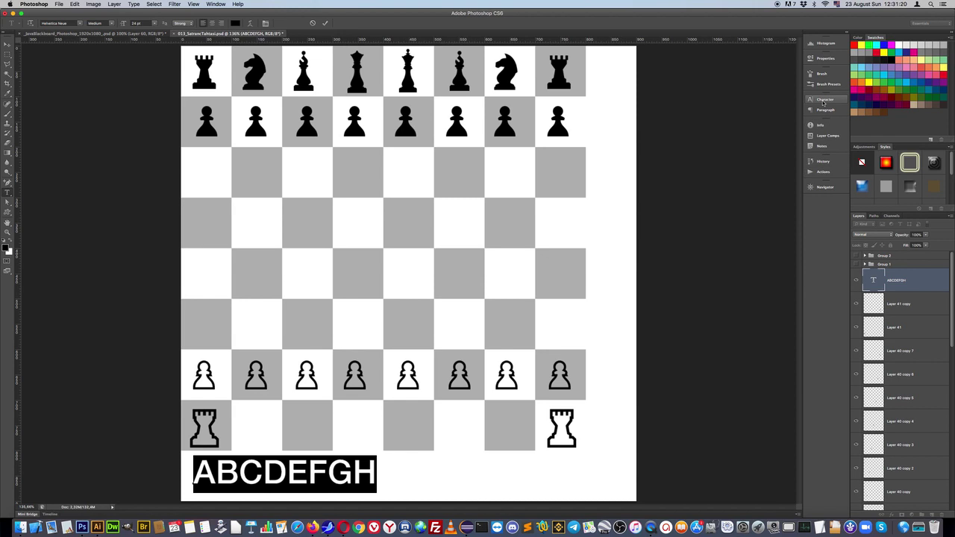
pyautogui.click(824, 100)
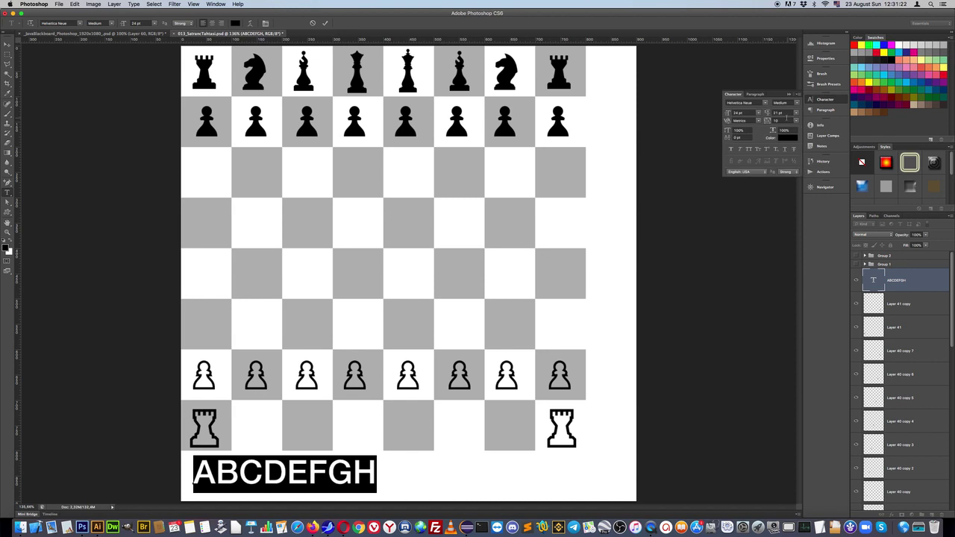
# - Increase the ABCDEFGH tracking until each letter sits under its column, then nudge the row down and left
pyautogui.click(788, 120)
pyautogui.hotkey('shift', 'Up')
pyautogui.hotkey('shift', 'Up')
pyautogui.hotkey('shift', 'Up')
pyautogui.hotkey('shift', 'Up')
pyautogui.hotkey('shift', 'Up')
pyautogui.hotkey('shift', 'Up')
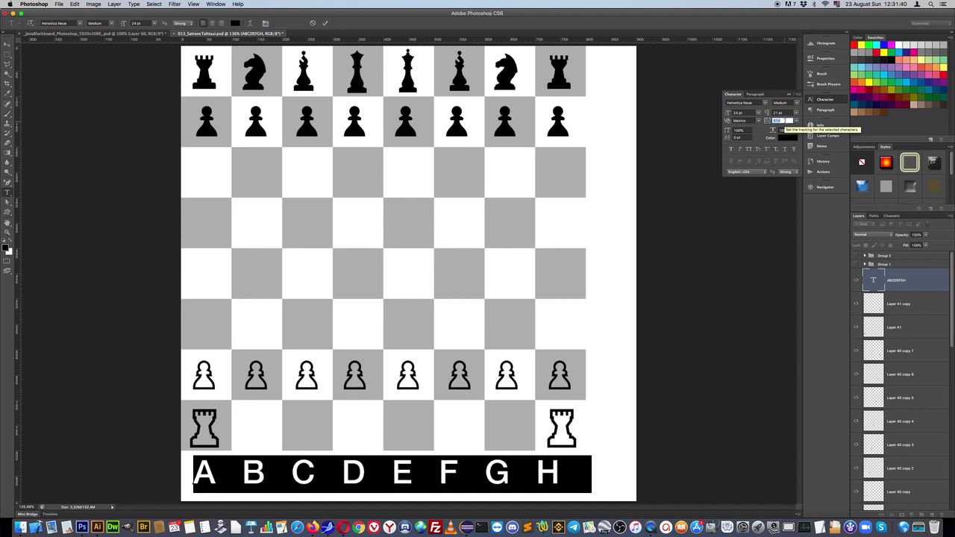
pyautogui.hotkey('shift', 'Up')
pyautogui.hotkey('shift', 'Up')
pyautogui.hotkey('shift', 'Up')
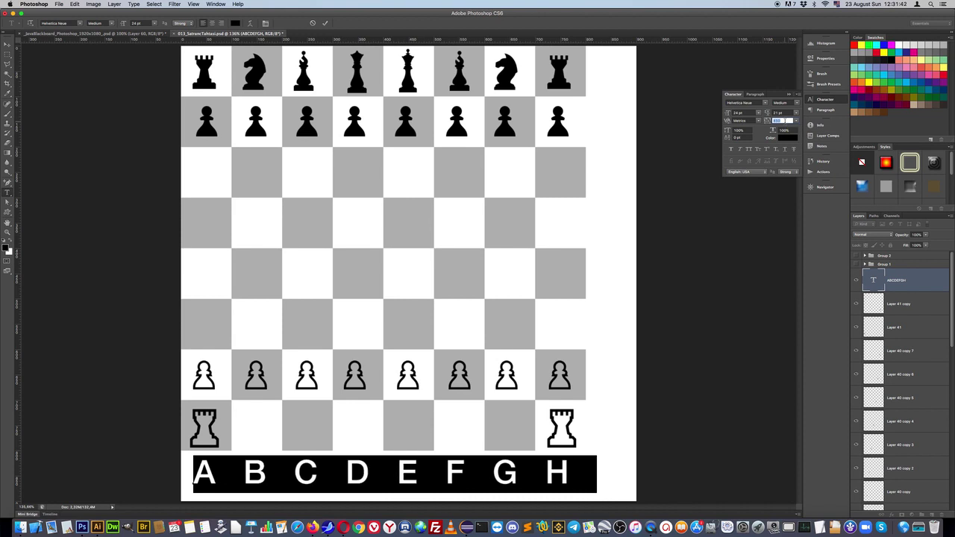
pyautogui.hotkey('shift', 'Up')
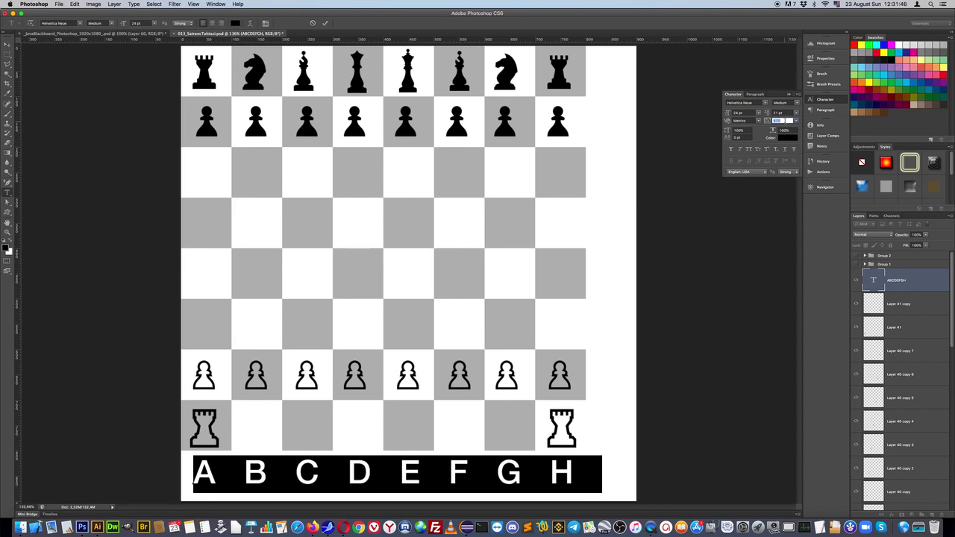
pyautogui.click(7, 43)
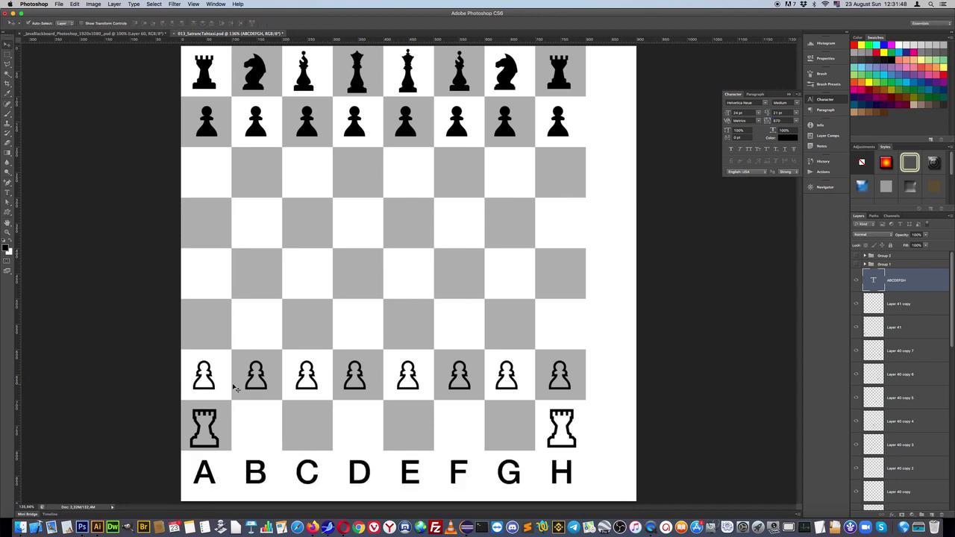
pyautogui.press('Down')
pyautogui.press('Down')
pyautogui.press('Down')
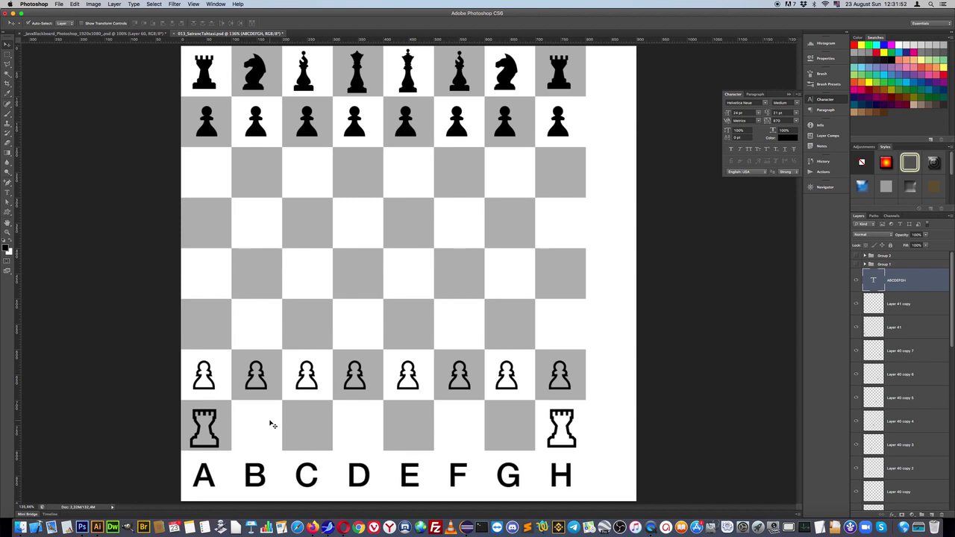
pyautogui.press('Left')
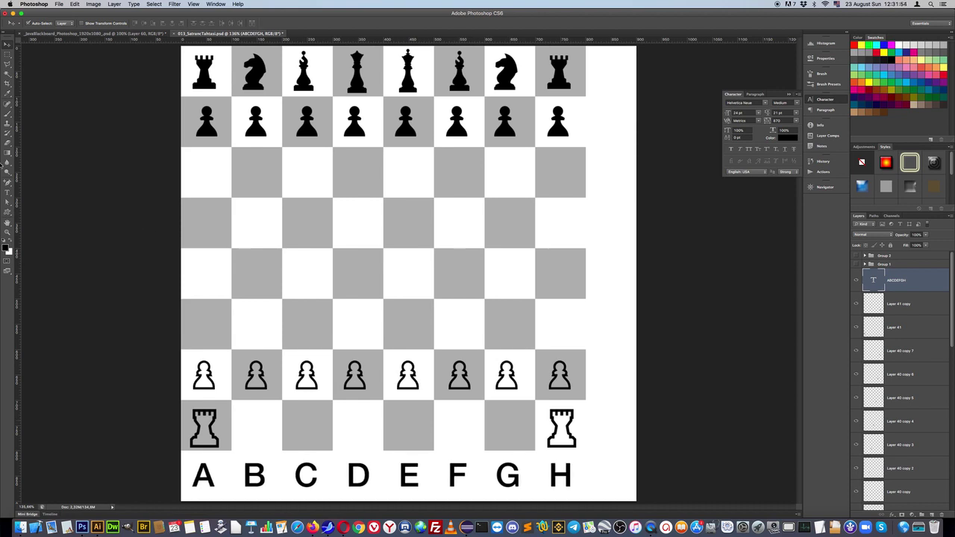
pyautogui.click(9, 192)
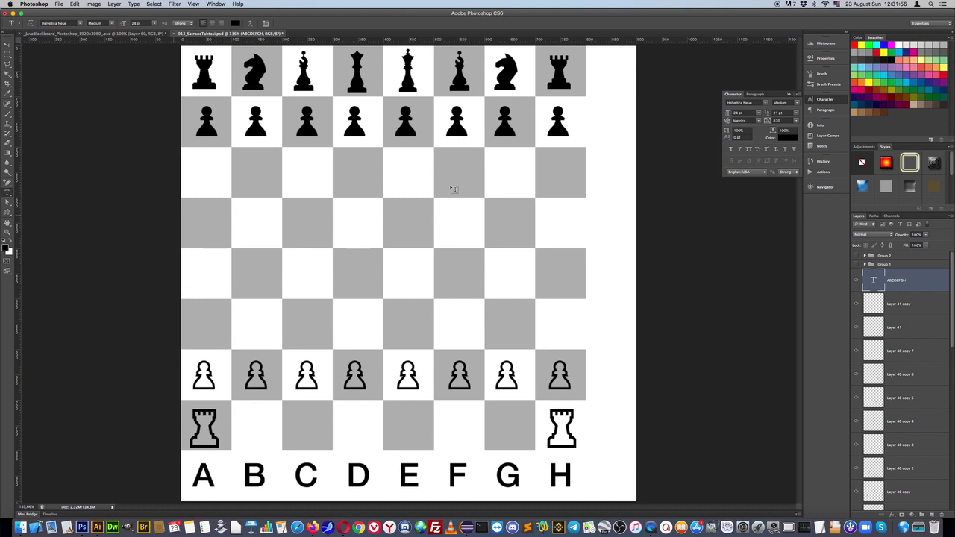
# - Type the rank numbers 1–8 on separate lines beside the board's top row and select them all
pyautogui.click(606, 82)
pyautogui.write('1')
pyautogui.press('Return')
pyautogui.press('Return')
pyautogui.press('Return')
pyautogui.write('5 6 7 8')
pyautogui.press('ctrl')
pyautogui.hotkey('ctrl', 'a')
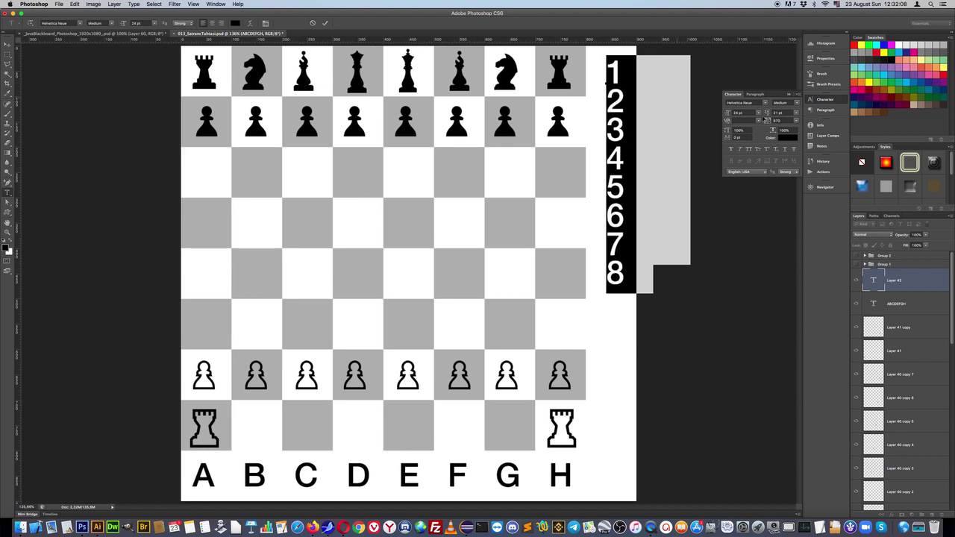
# - Set the numbers' leading to 31 and fine-tune it so each digit lines up with a board row
pyautogui.click(780, 112)
pyautogui.write('31')
pyautogui.press('Return')
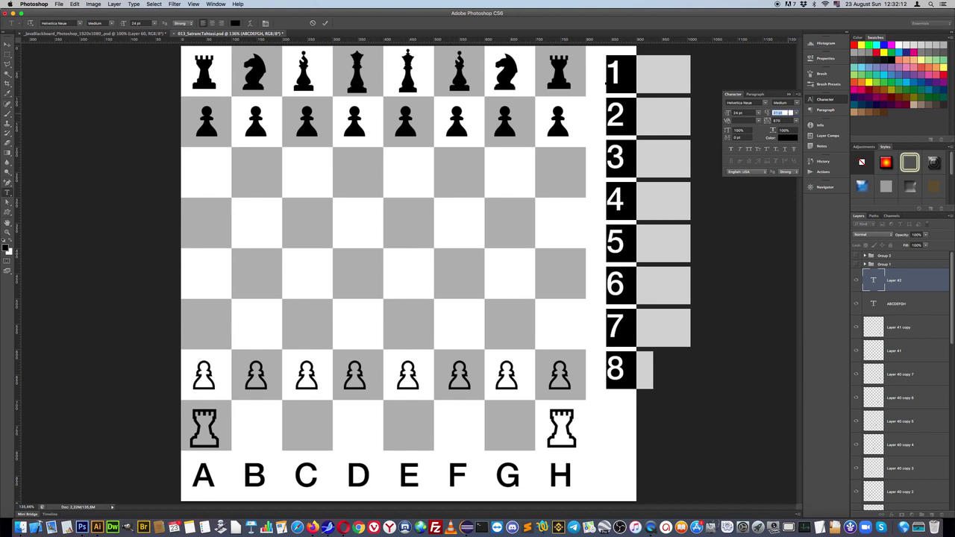
pyautogui.hotkey('shift', 'Up')
pyautogui.press('Down')
pyautogui.press('Down')
pyautogui.press('Down')
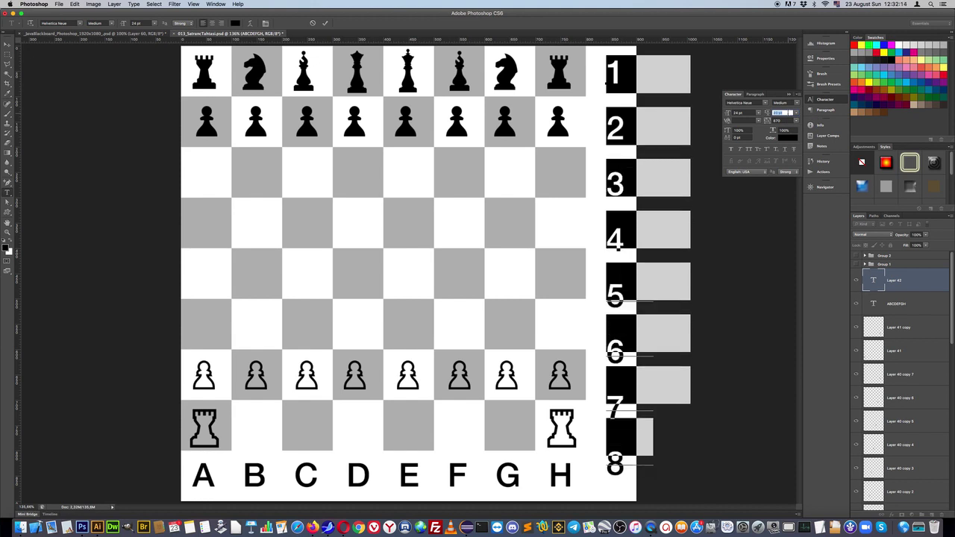
pyautogui.press('Down')
pyautogui.press('Down')
pyautogui.press('Down')
pyautogui.press('Up')
pyautogui.press('Up')
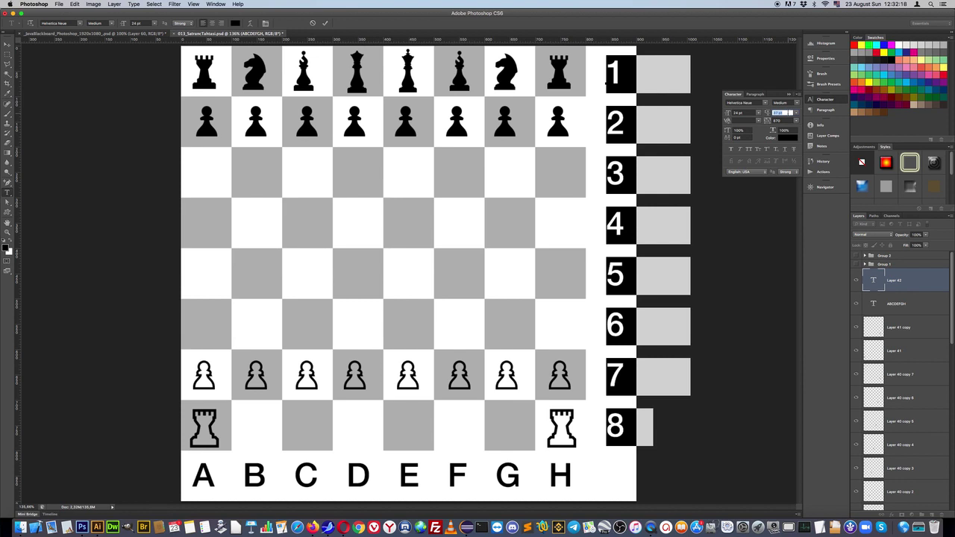
# - Commit the number column, nudge it horizontally into place, and also select the ABCDEFGH layer
pyautogui.click(7, 47)
pyautogui.press('Left')
pyautogui.press('Left')
pyautogui.press('Left')
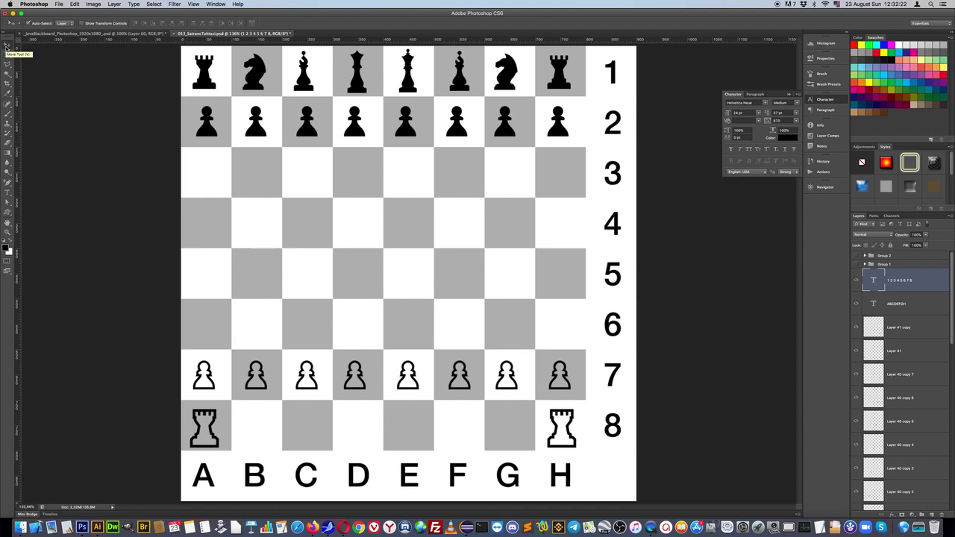
pyautogui.press('Left')
pyautogui.press('Left')
pyautogui.press('Left')
pyautogui.press('Left')
pyautogui.press('Right')
pyautogui.press('Right')
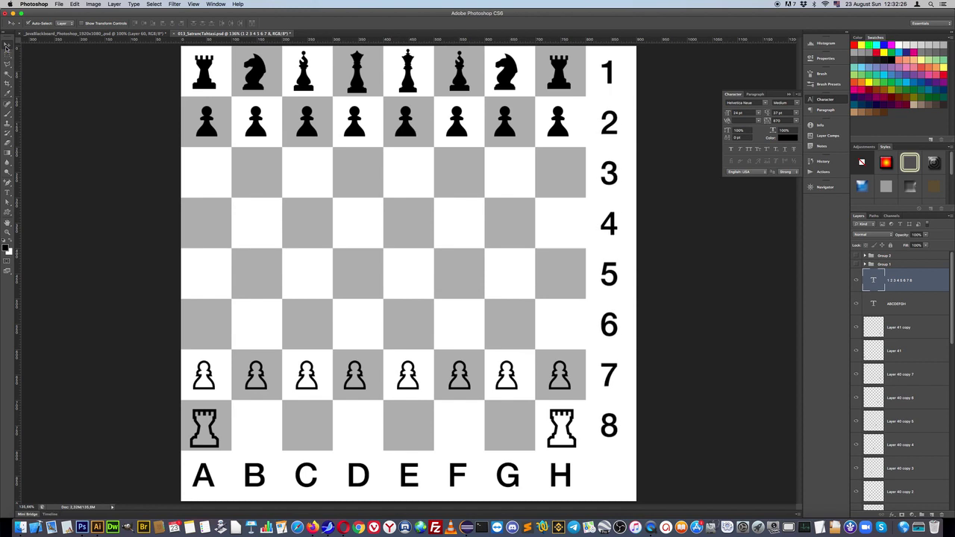
pyautogui.keyDown('shift'); pyautogui.click(920, 299); pyautogui.keyUp('shift')
# - Merge the ABCDEFGH and 1–8 text layers into one layer, reselecting both after undoing a first attempt
pyautogui.press('super+e')
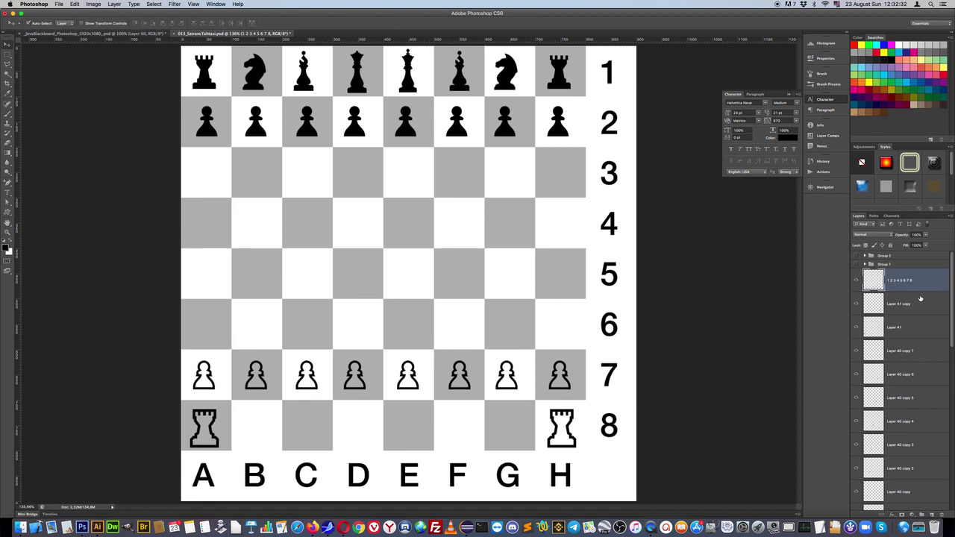
pyautogui.press('super+z')
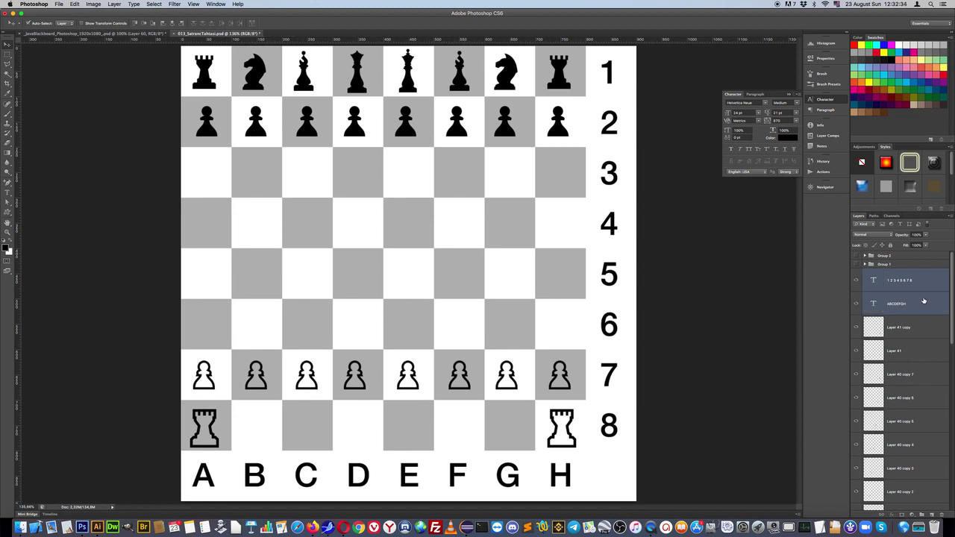
pyautogui.click(923, 288)
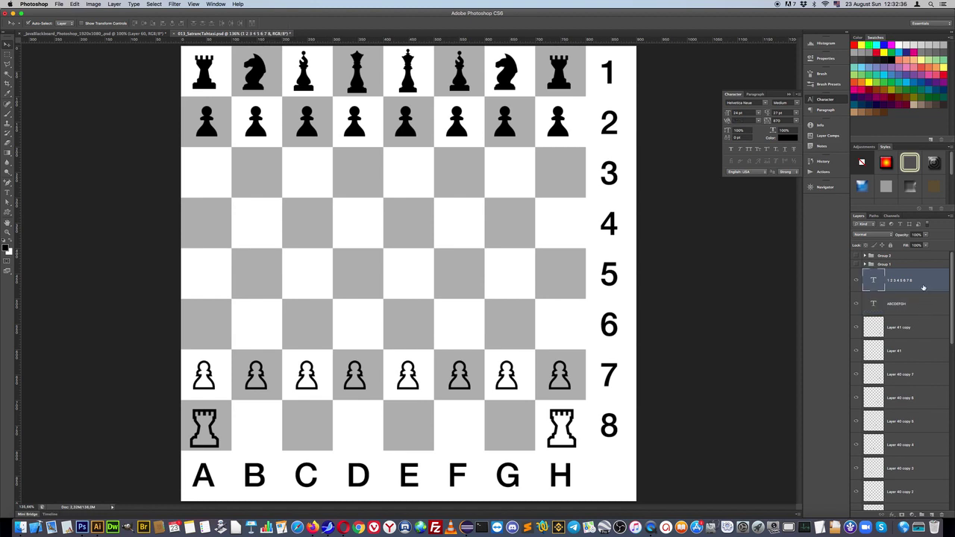
pyautogui.click(924, 303)
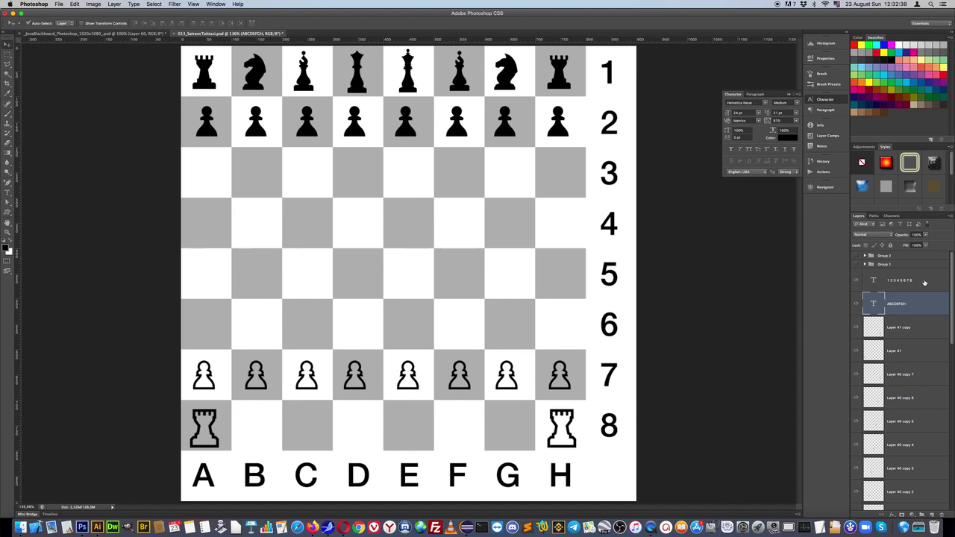
pyautogui.keyDown('shift'); pyautogui.click(924, 282); pyautogui.keyUp('shift')
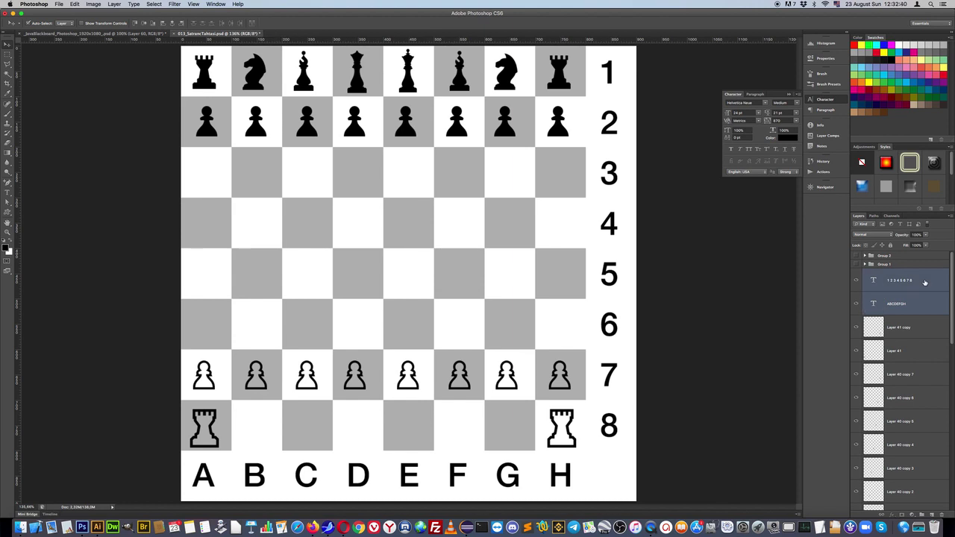
pyautogui.press('super+e')
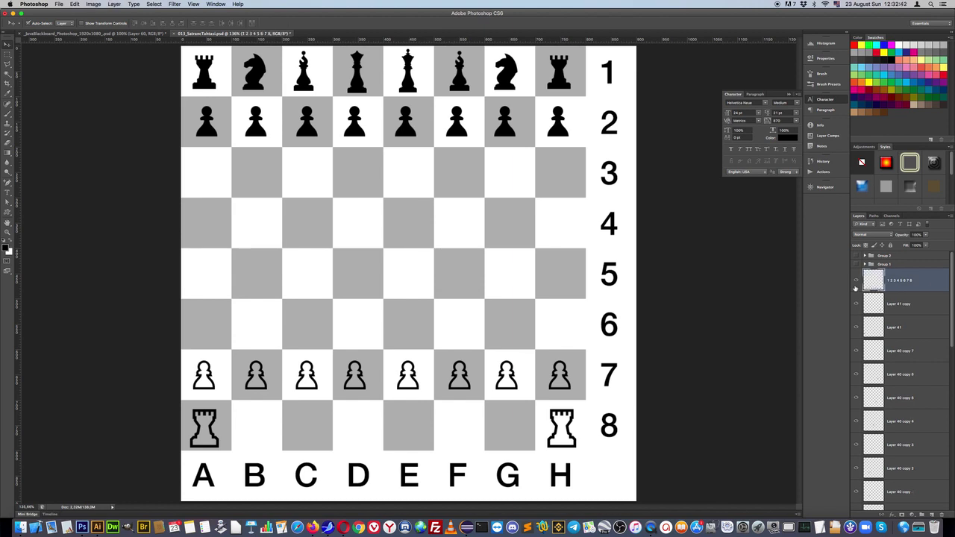
pyautogui.click(855, 280)
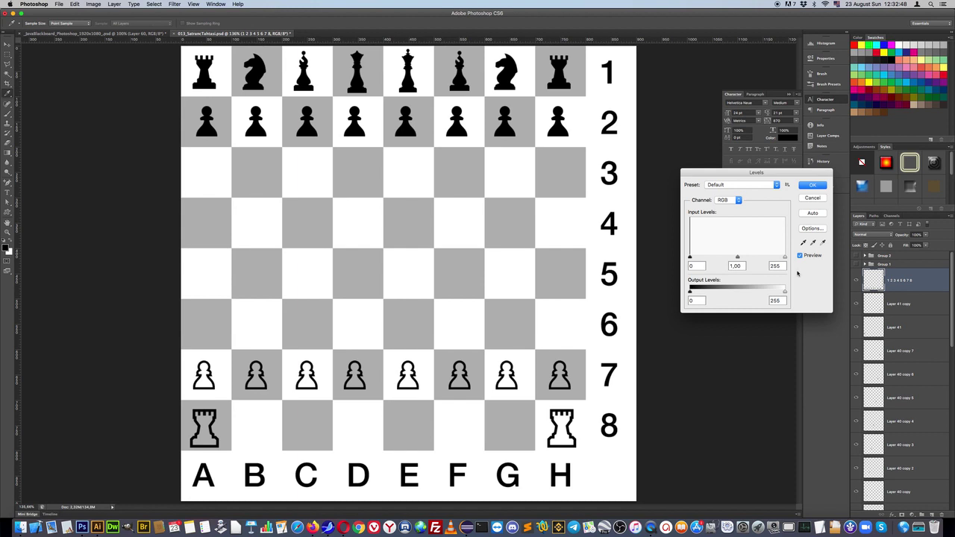
# - Lighten the merged labels to light gray via Levels' black output slider, then close the Character panel
pyautogui.moveTo(690, 290); pyautogui.dragTo(769, 292)
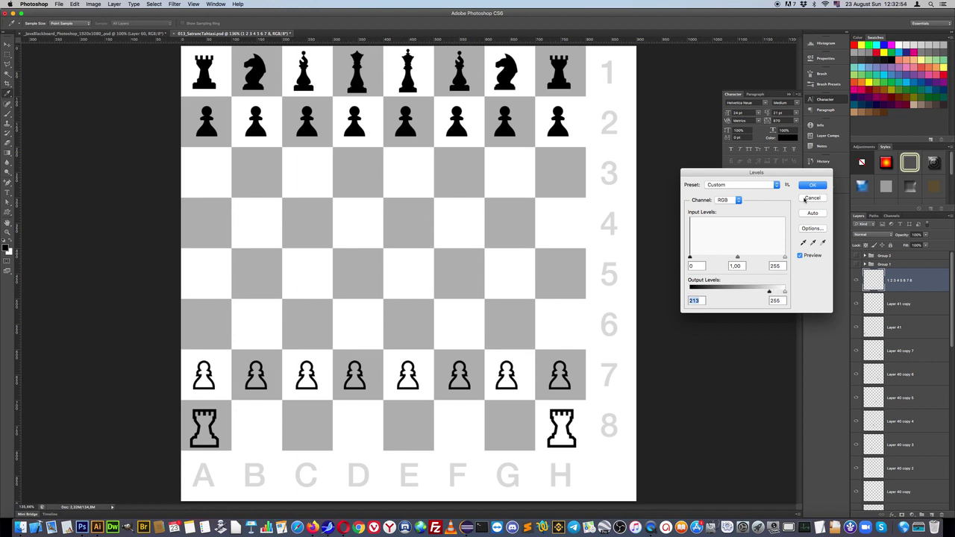
pyautogui.click(809, 186)
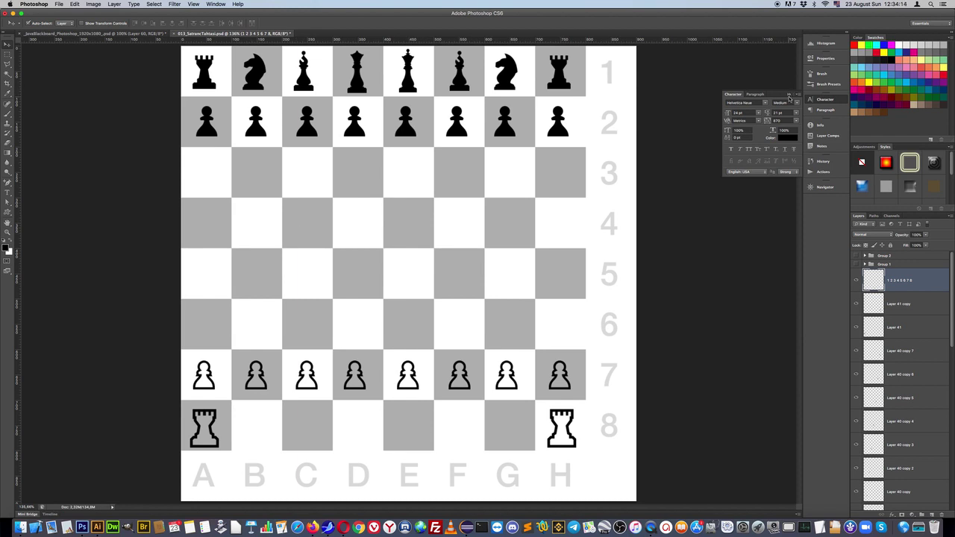
pyautogui.click(789, 97)
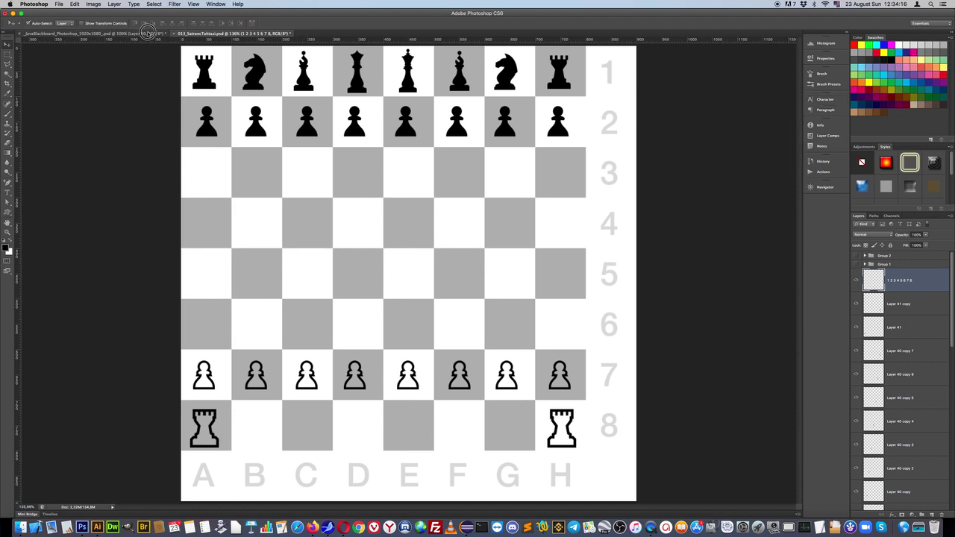